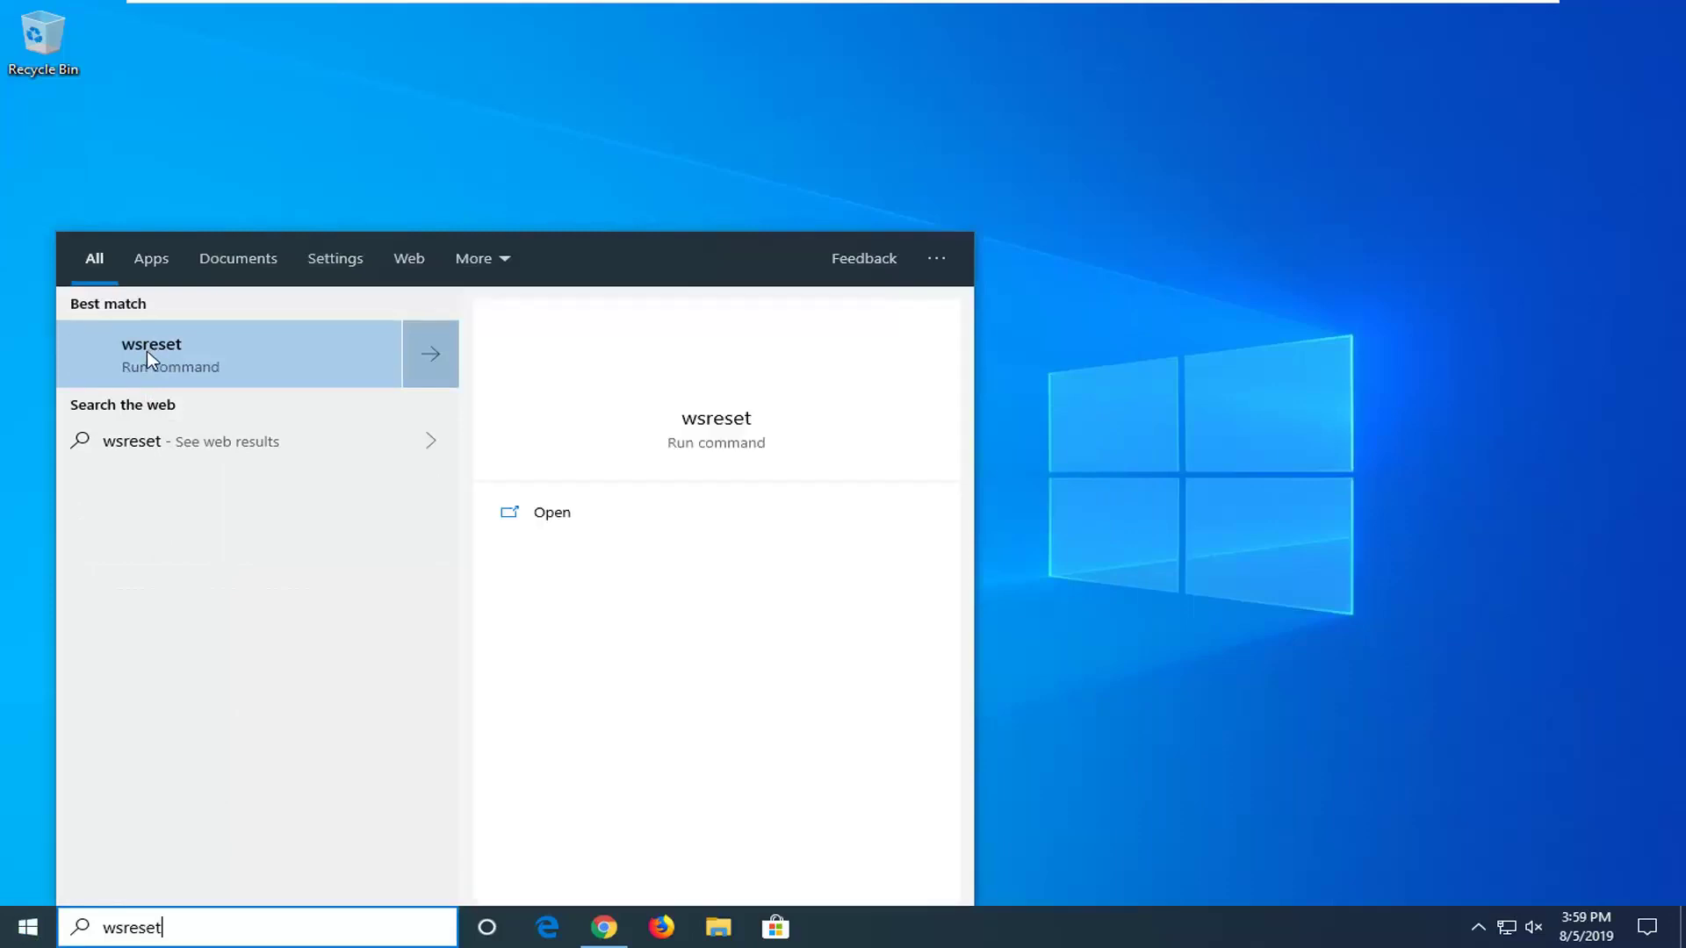
Run the wsreset command as administrator and close the Microsoft Store window once it has loaded.
{"action": "right_click", "coordinate": [148, 352]}
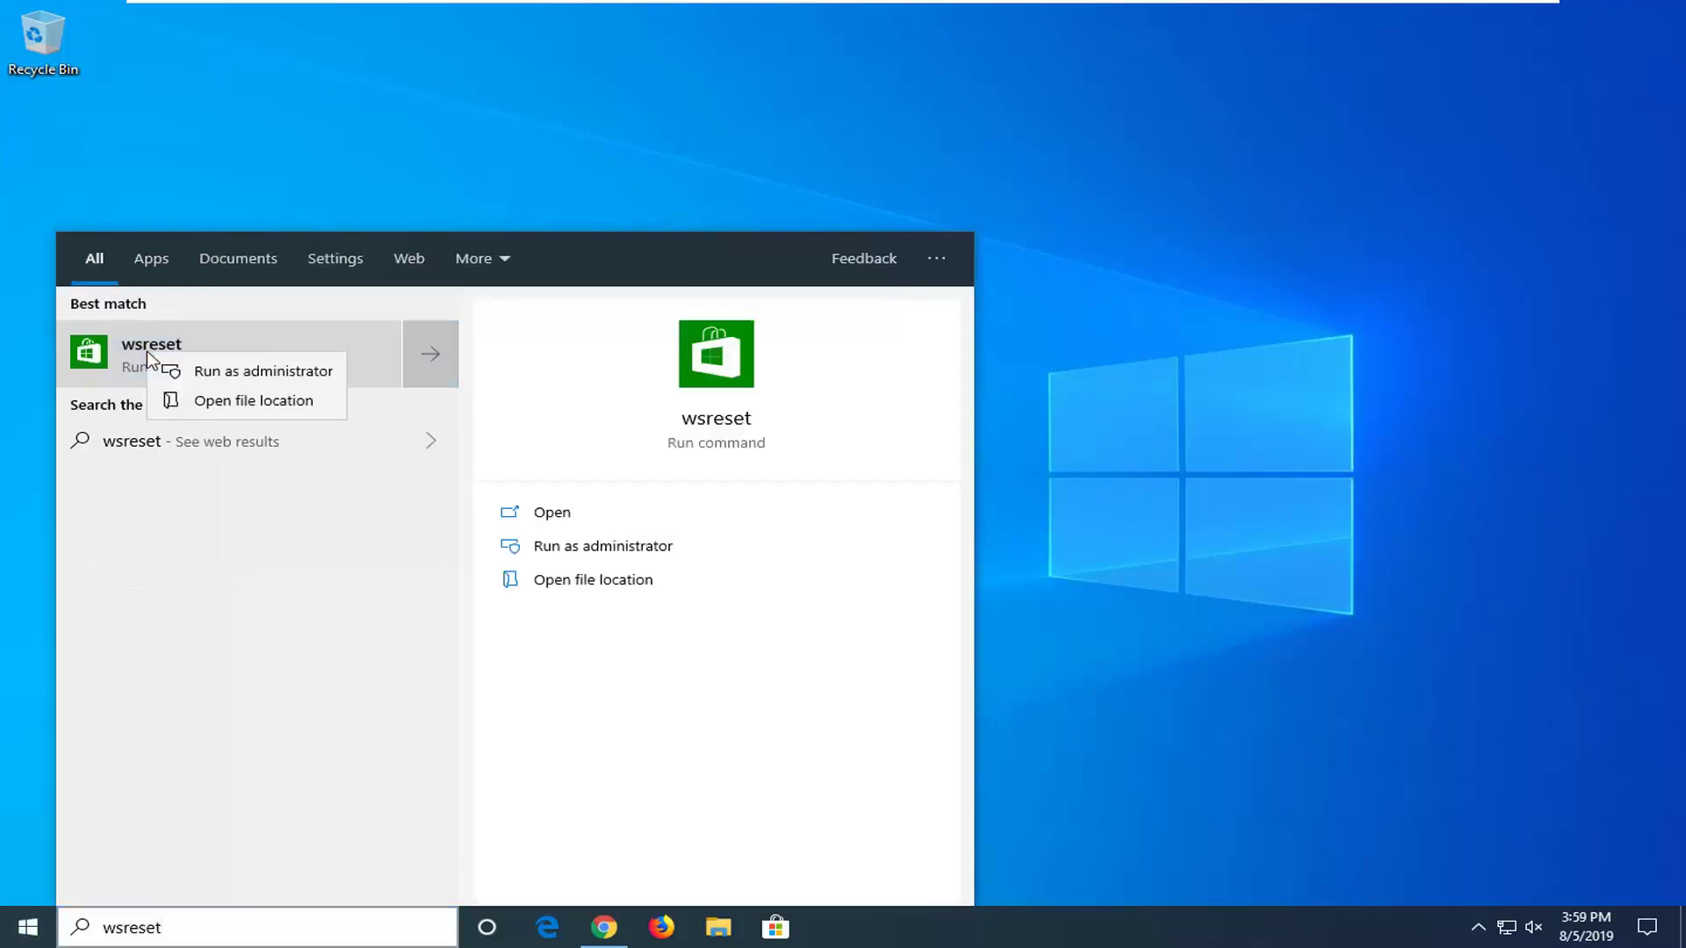
{"action": "left_click", "coordinate": [241, 373]}
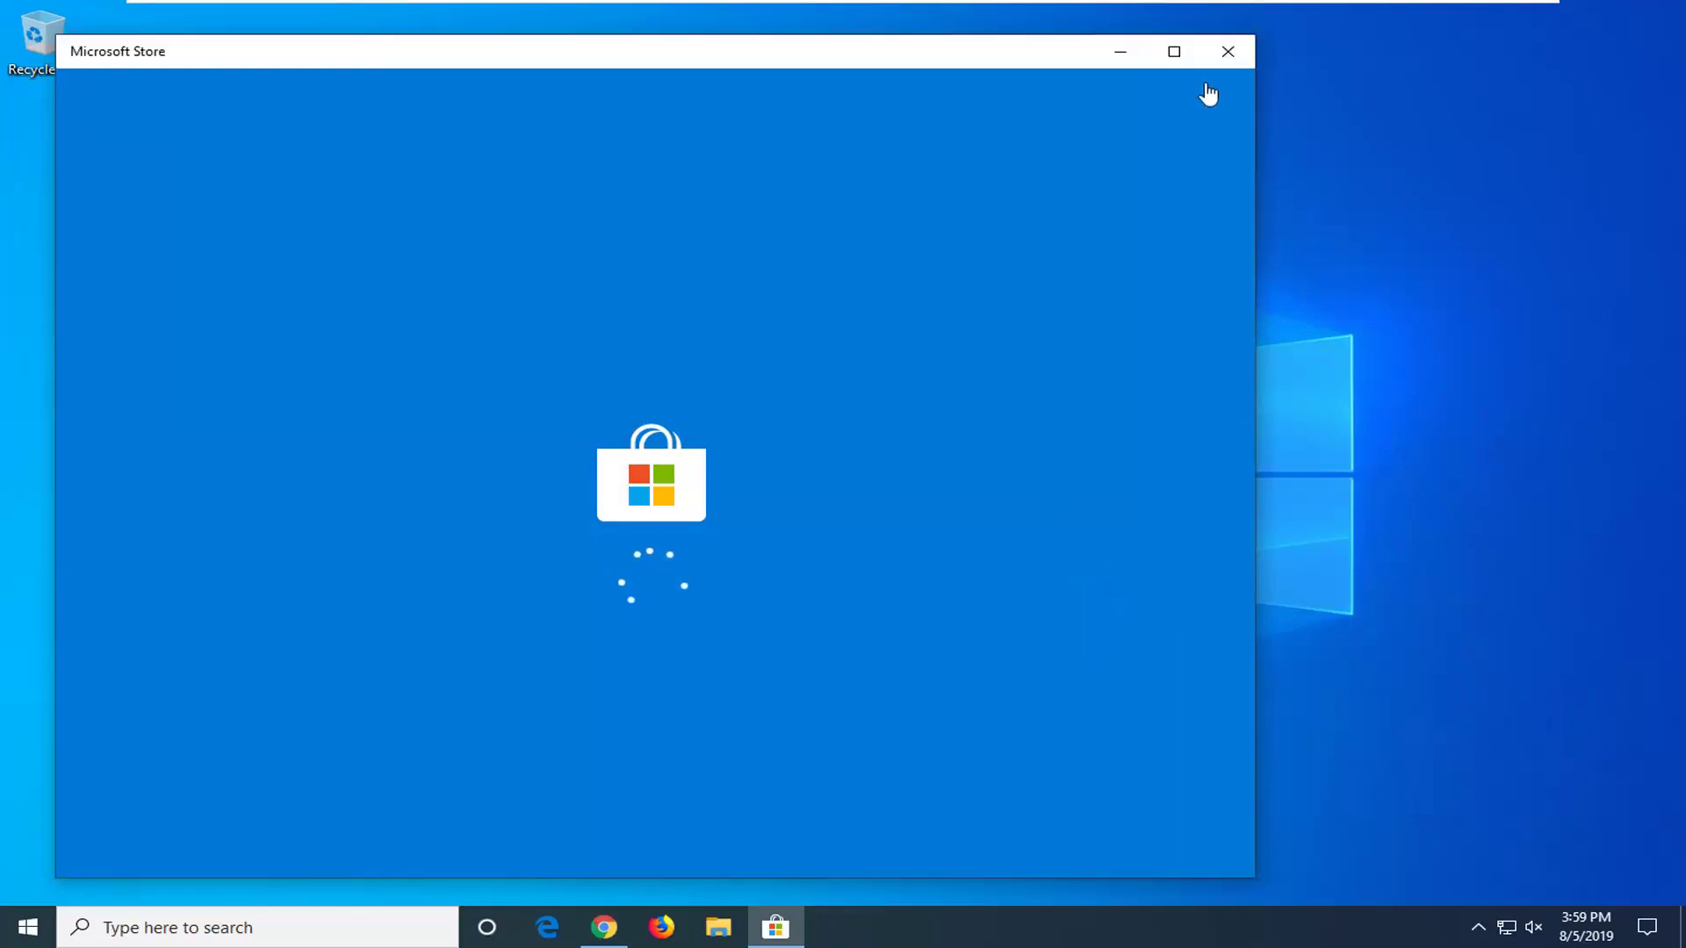
{"action": "left_click_drag", "start_coordinate": [940, 55], "coordinate": [1023, 49]}
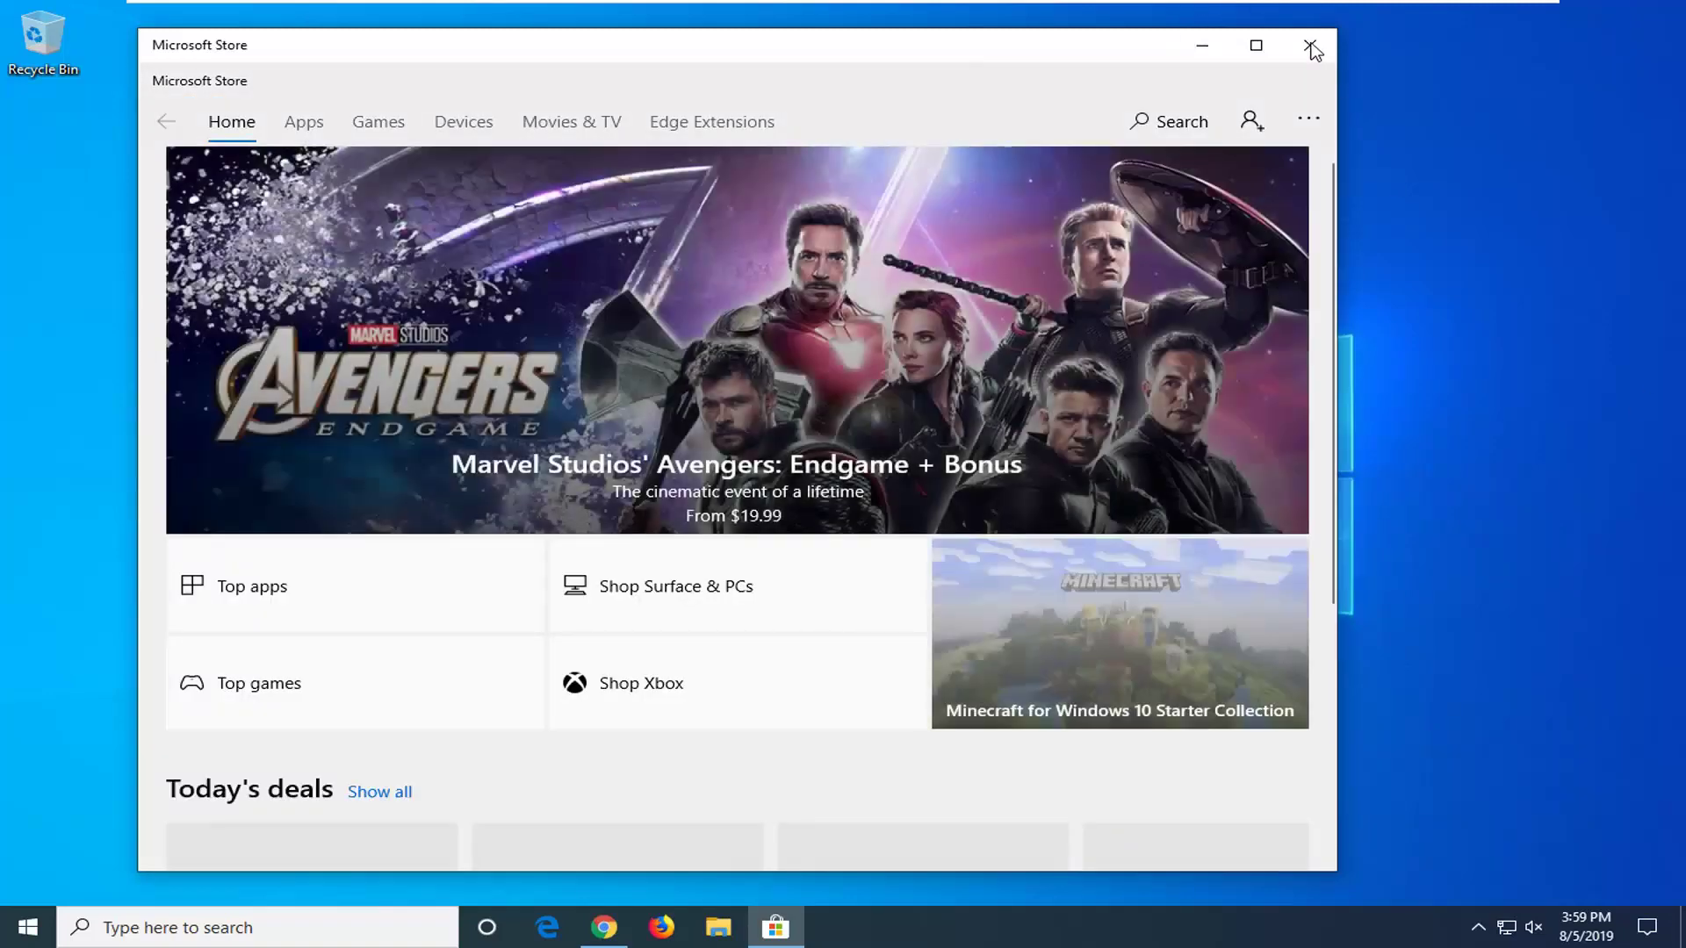
{"action": "left_click", "coordinate": [1312, 45]}
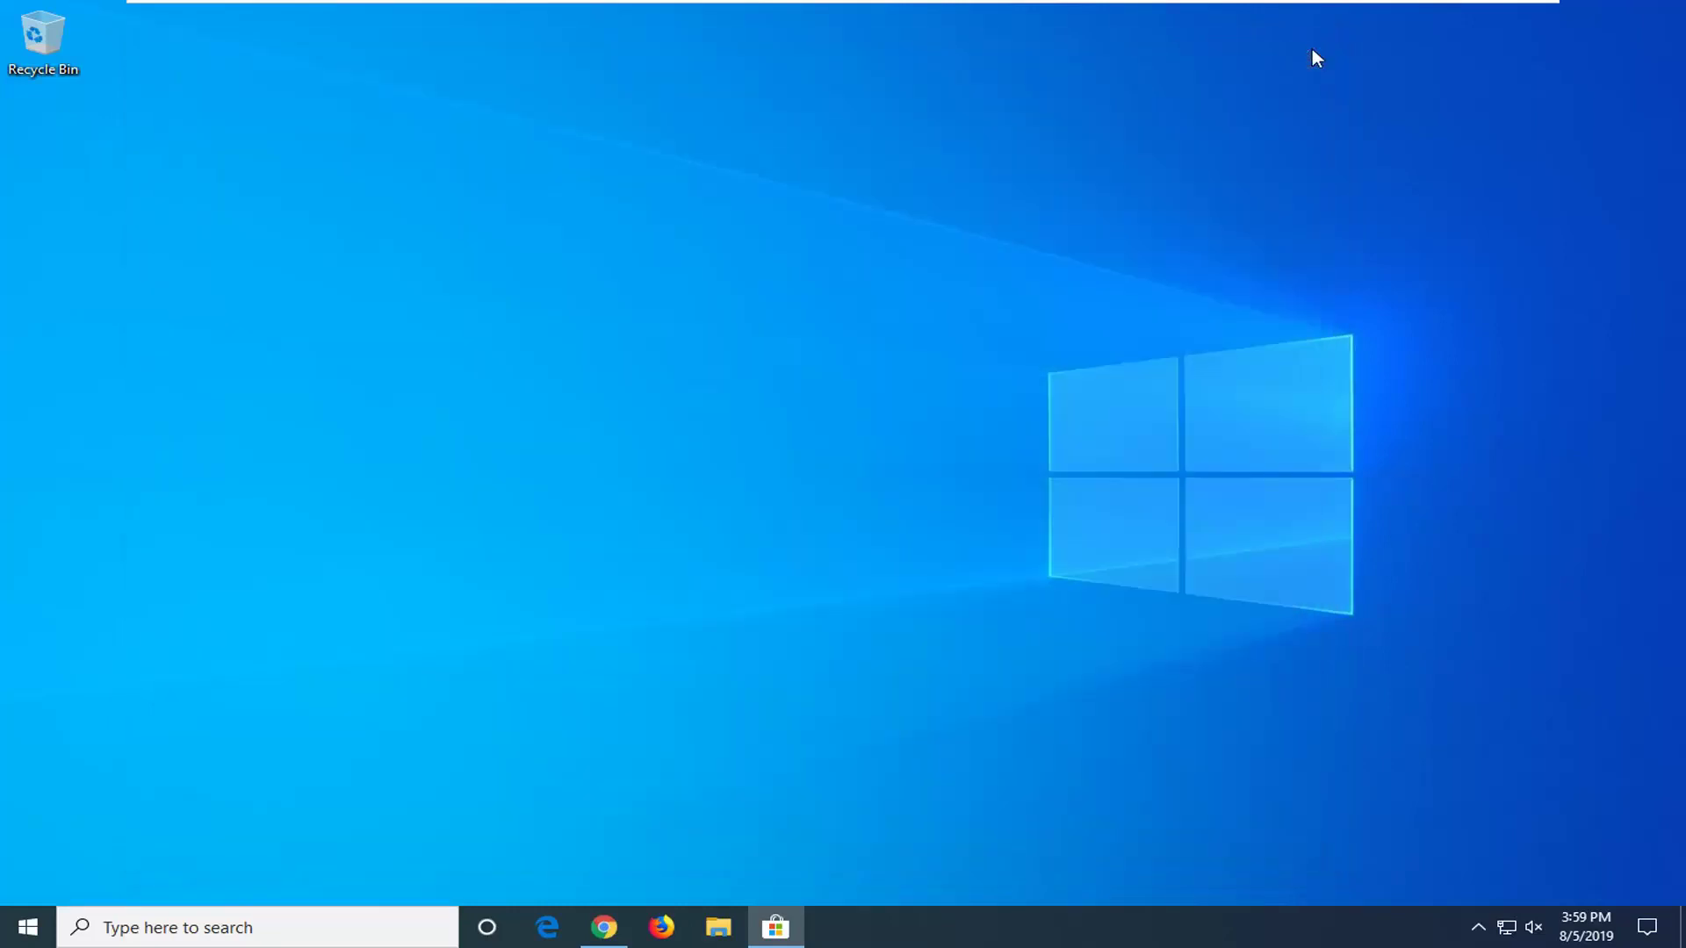
Find Windows PowerShell, launch it as administrator, approve the permission request, and move its window toward the middle of the desktop.
{"action": "left_click", "coordinate": [8, 930]}
{"action": "type", "text": "w"}
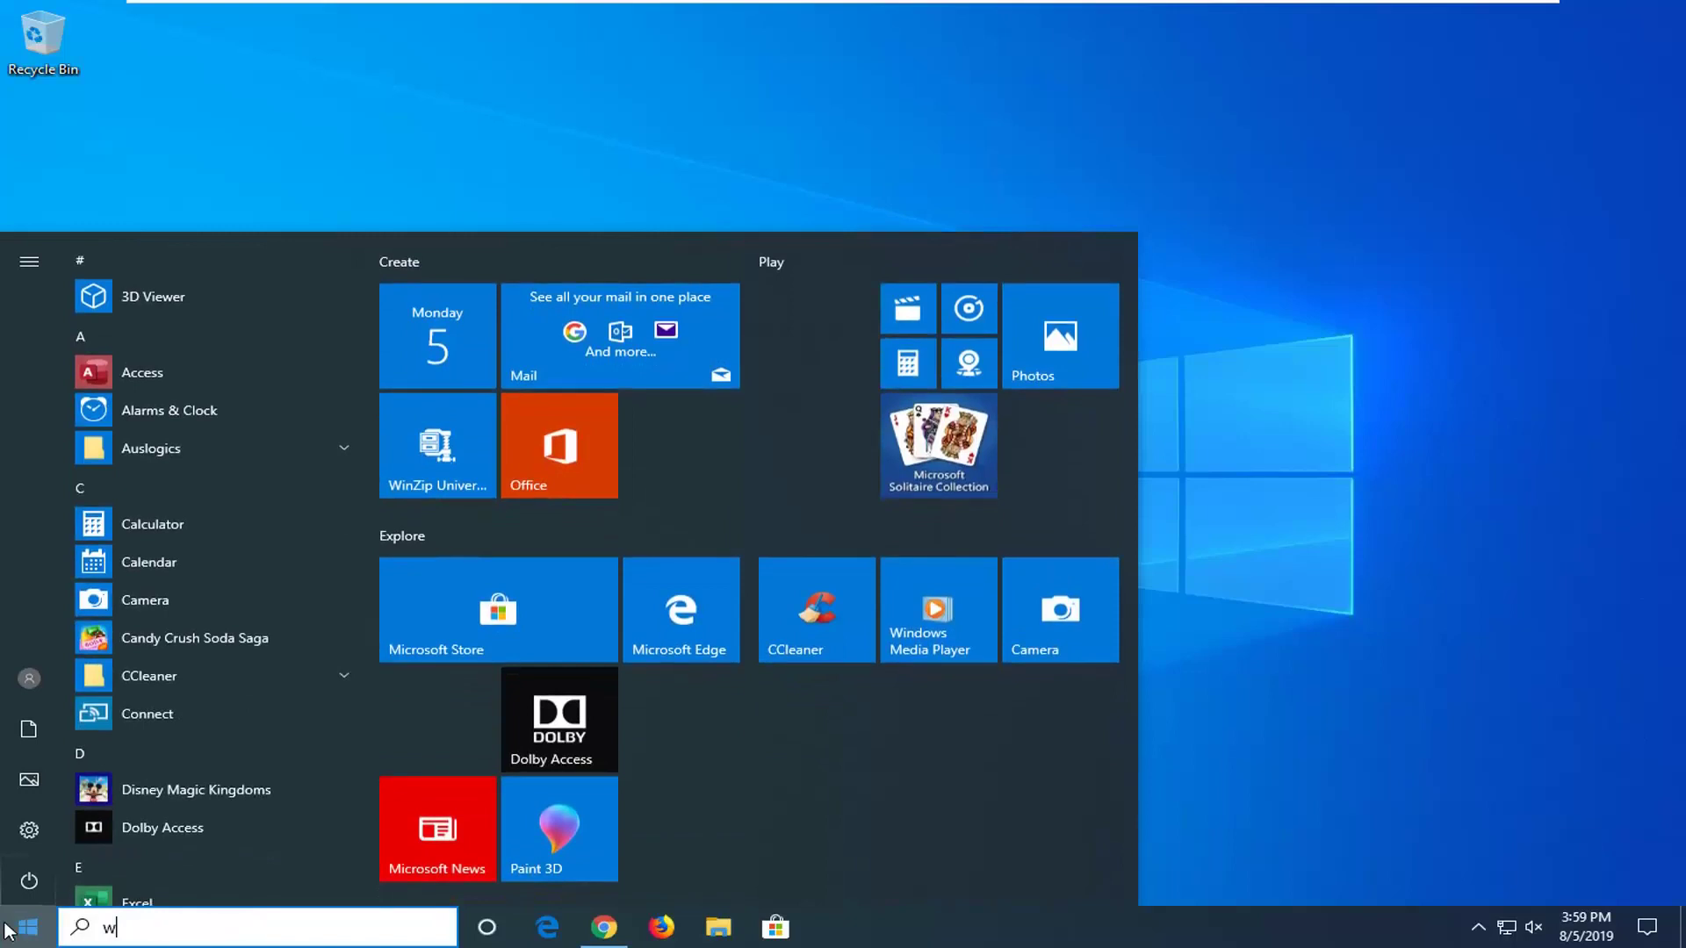
{"action": "type", "text": "indows powershell"}
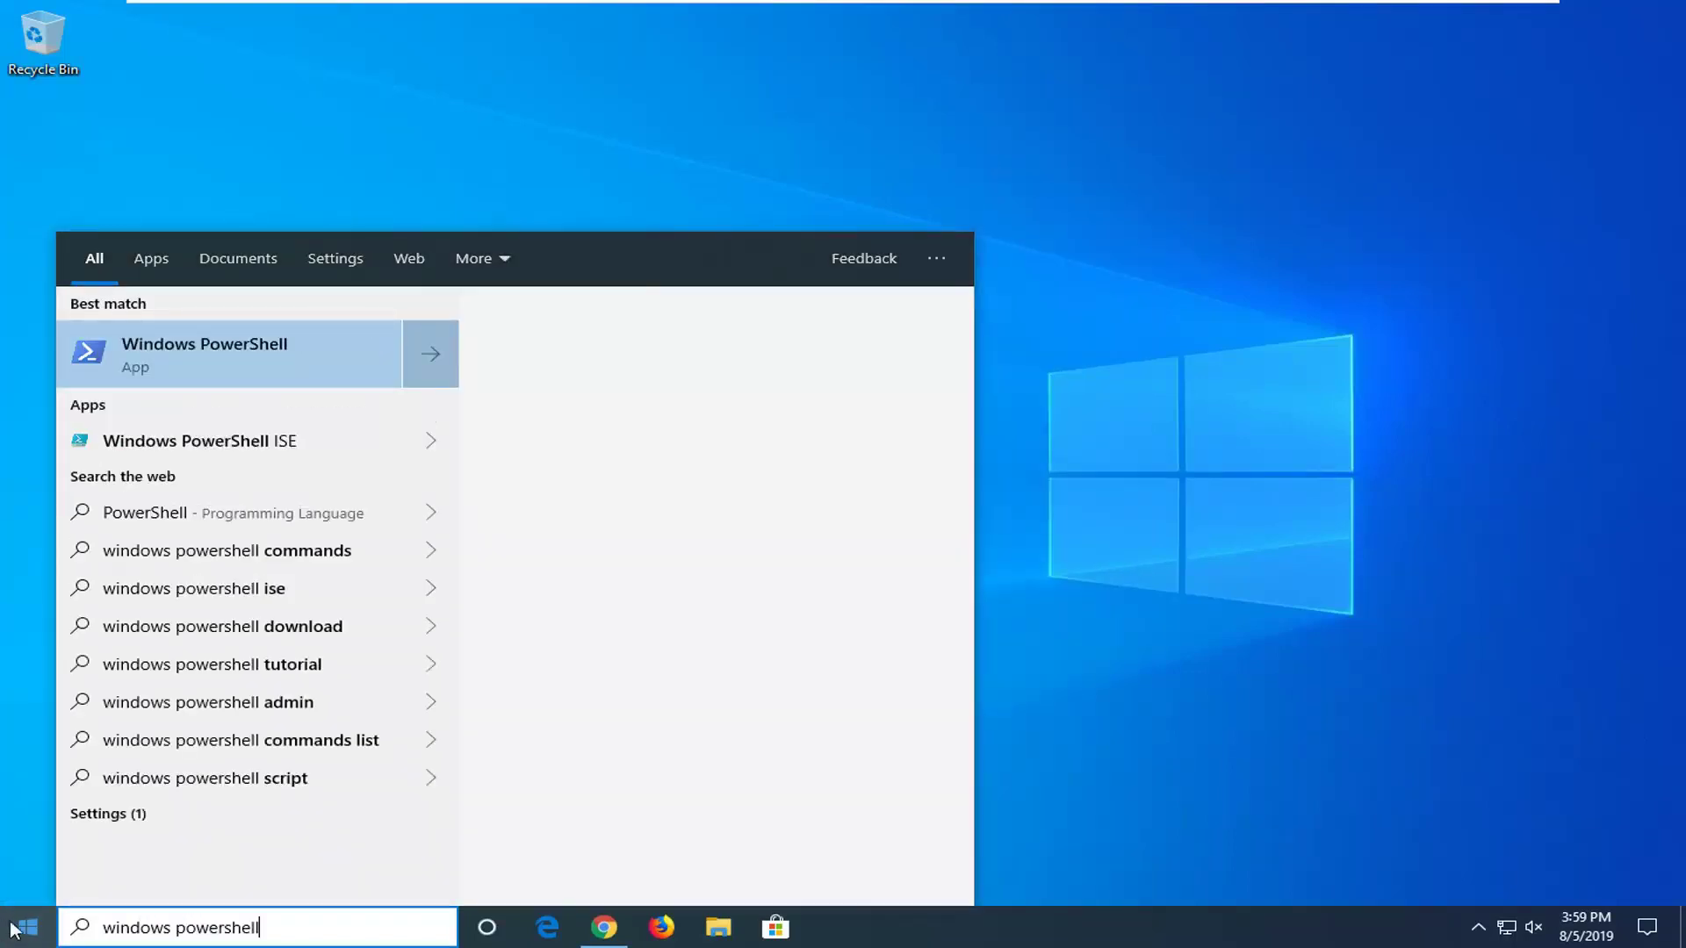
{"action": "right_click", "coordinate": [176, 349]}
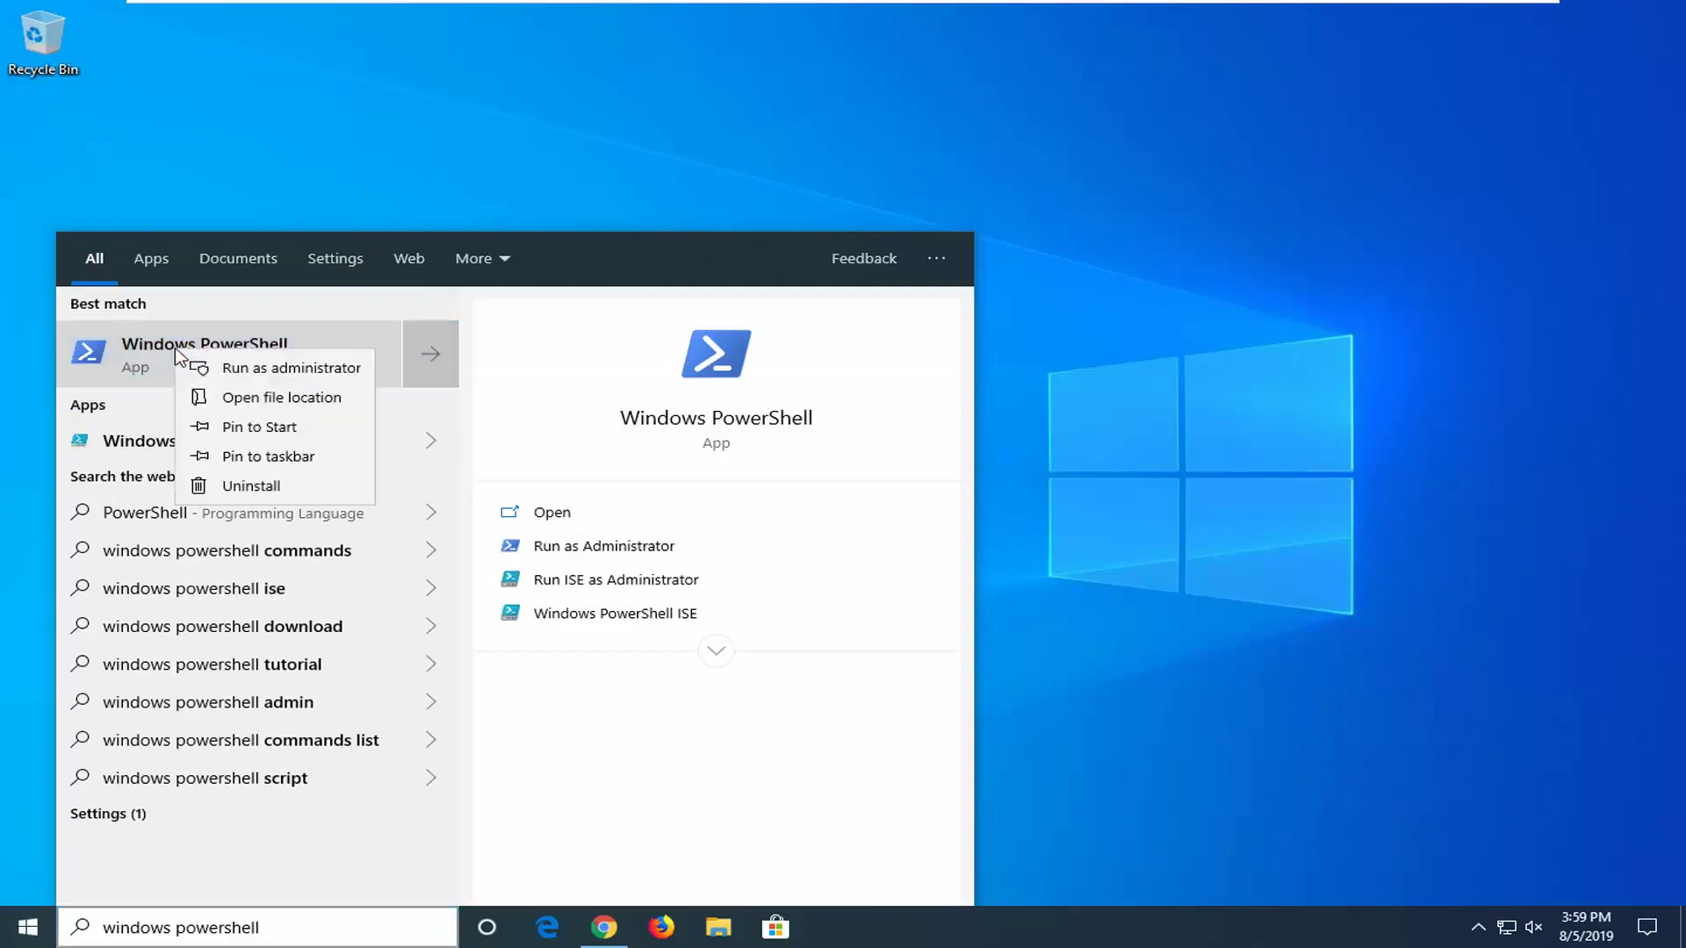
{"action": "left_click", "coordinate": [254, 366]}
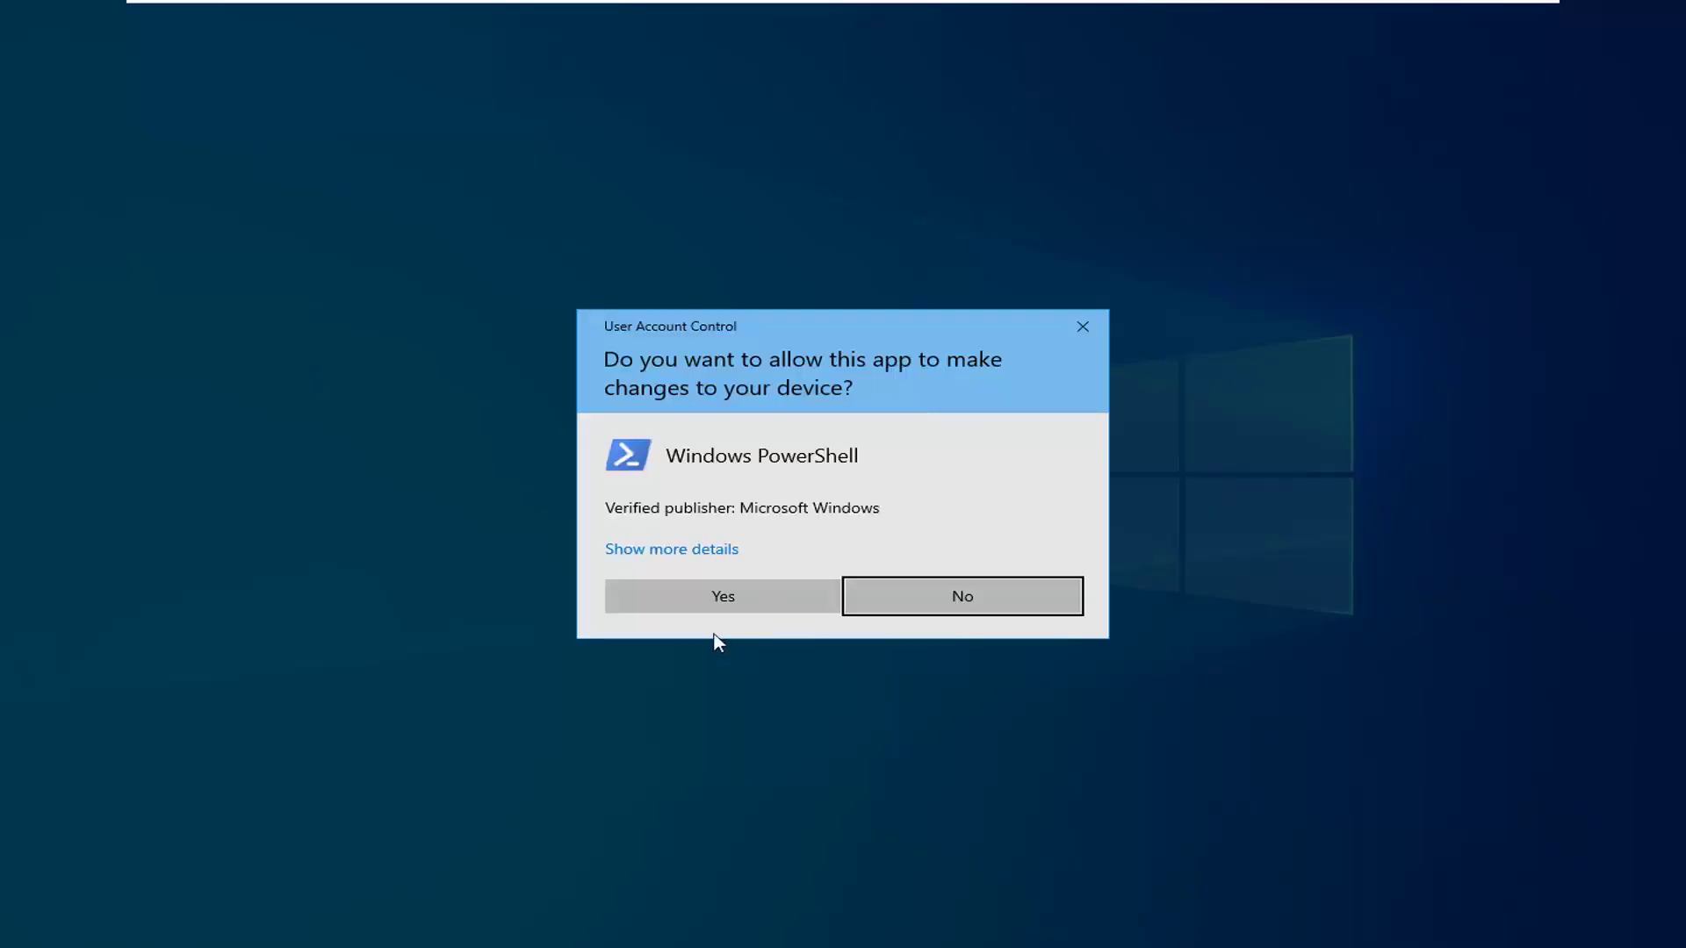
{"action": "left_click", "coordinate": [708, 606]}
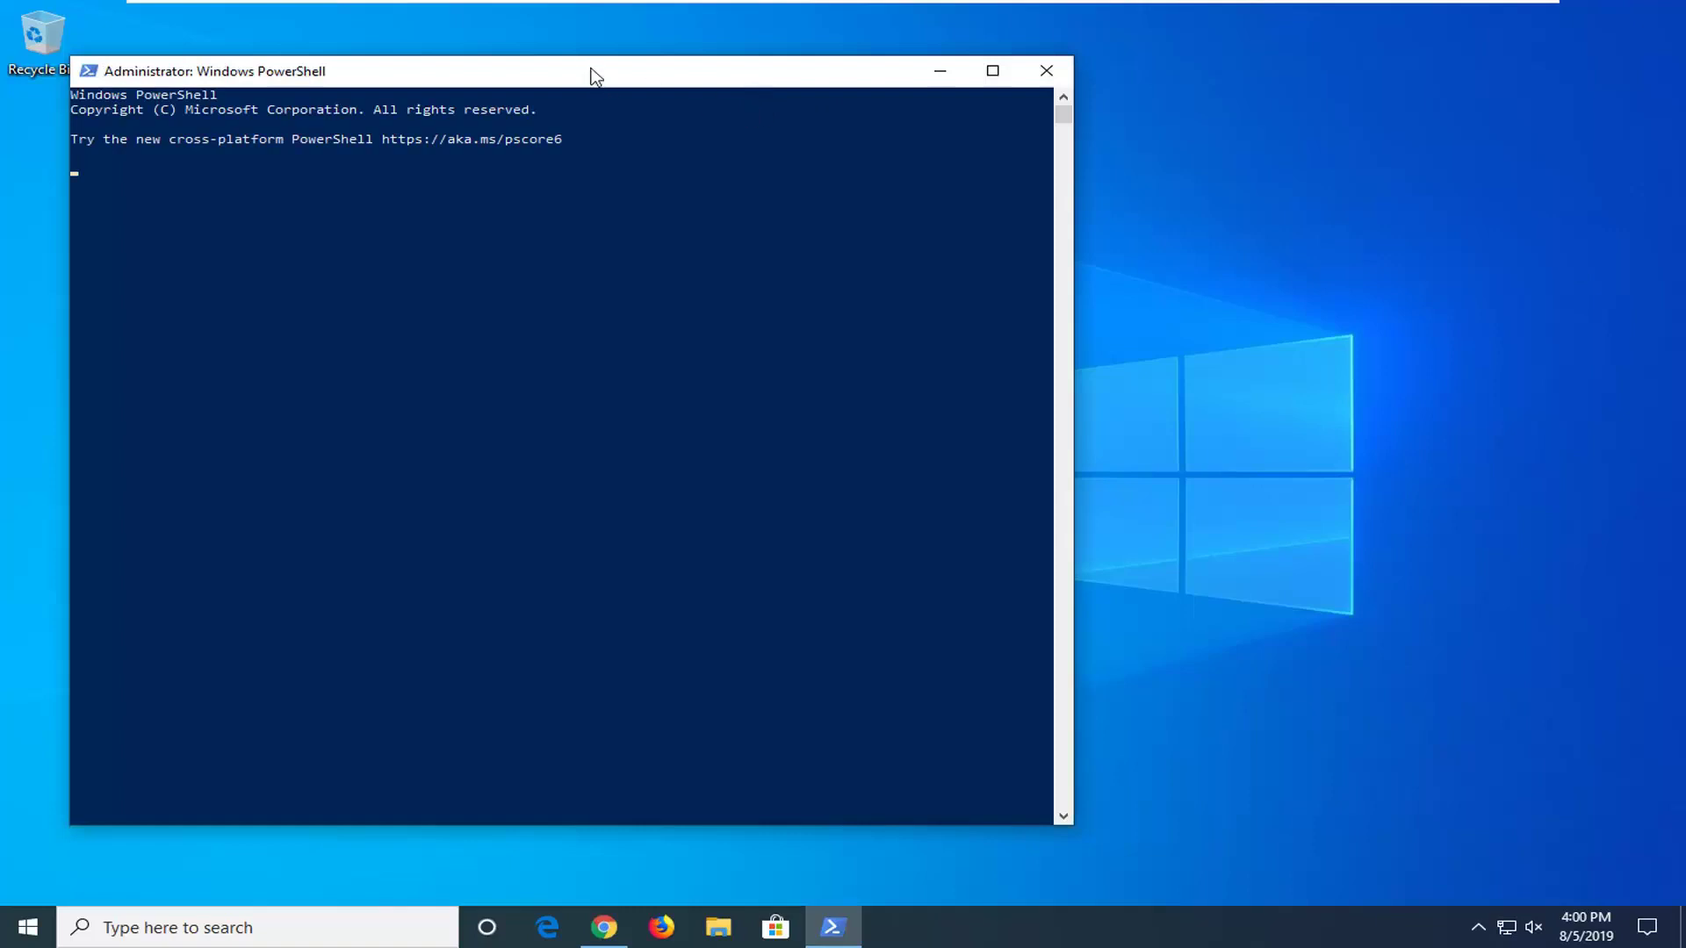
{"action": "left_click_drag", "start_coordinate": [591, 72], "coordinate": [845, 77]}
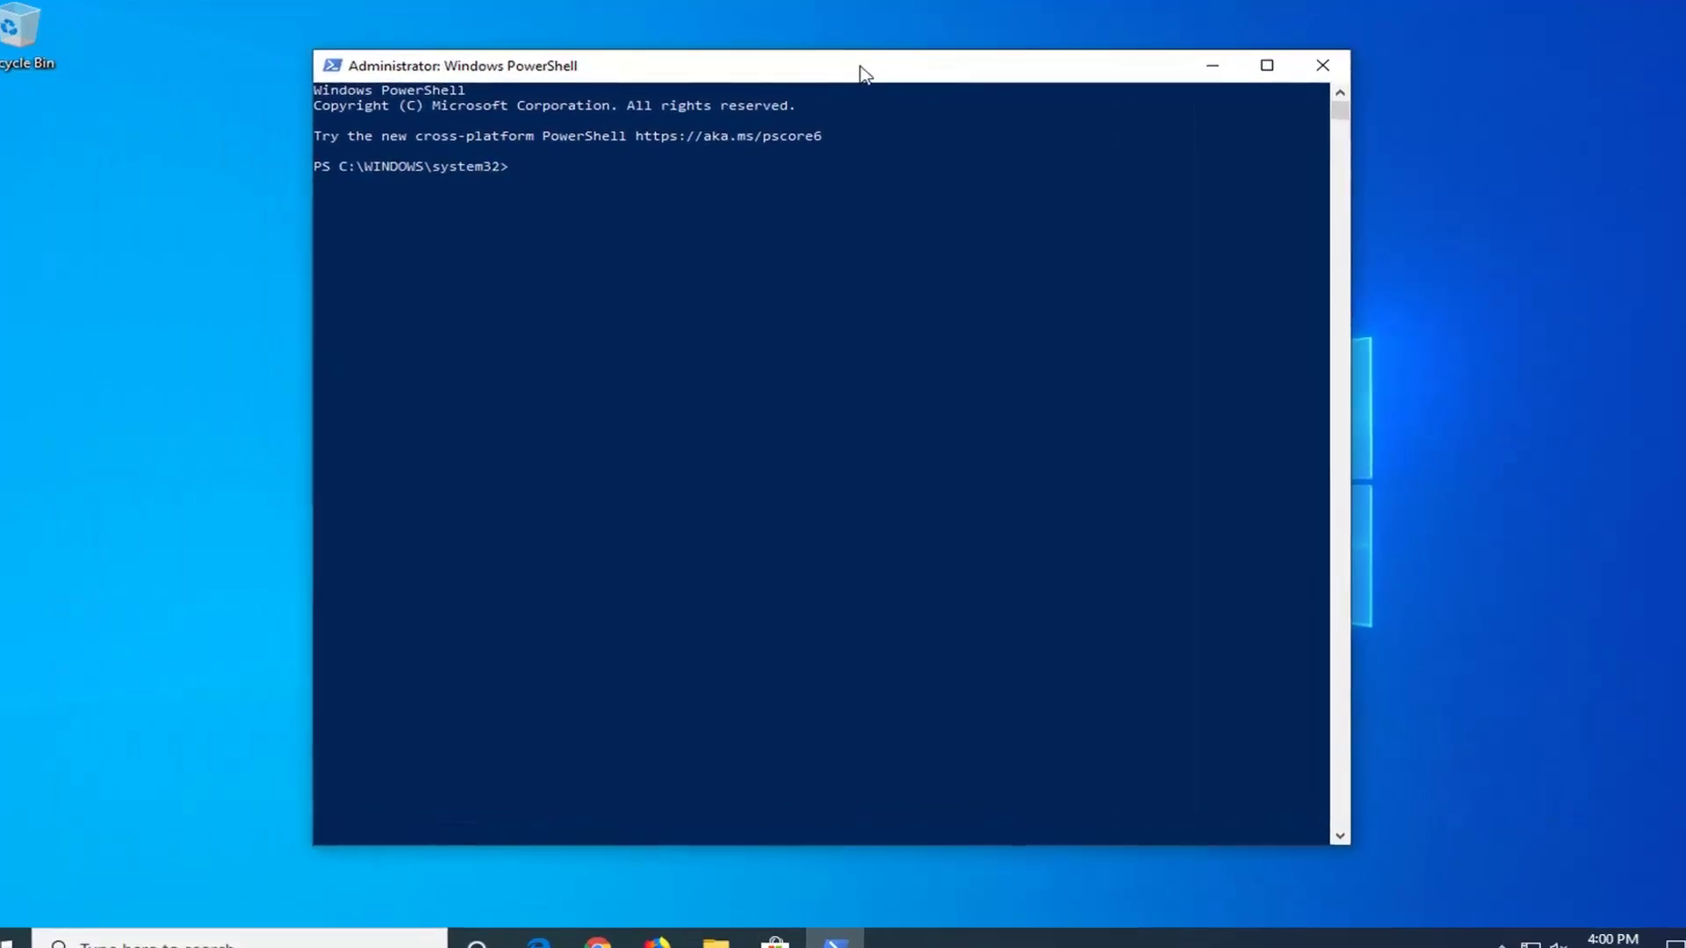
Paste and run the copied command Get-AppXPackage | Foreach {Add-AppxPackage -DisableDevelopmentMode -Register "$($_.InstallLocation)\AppXManifest.xml"} in the administrator PowerShell window.
{"action": "right_click", "coordinate": [861, 70]}
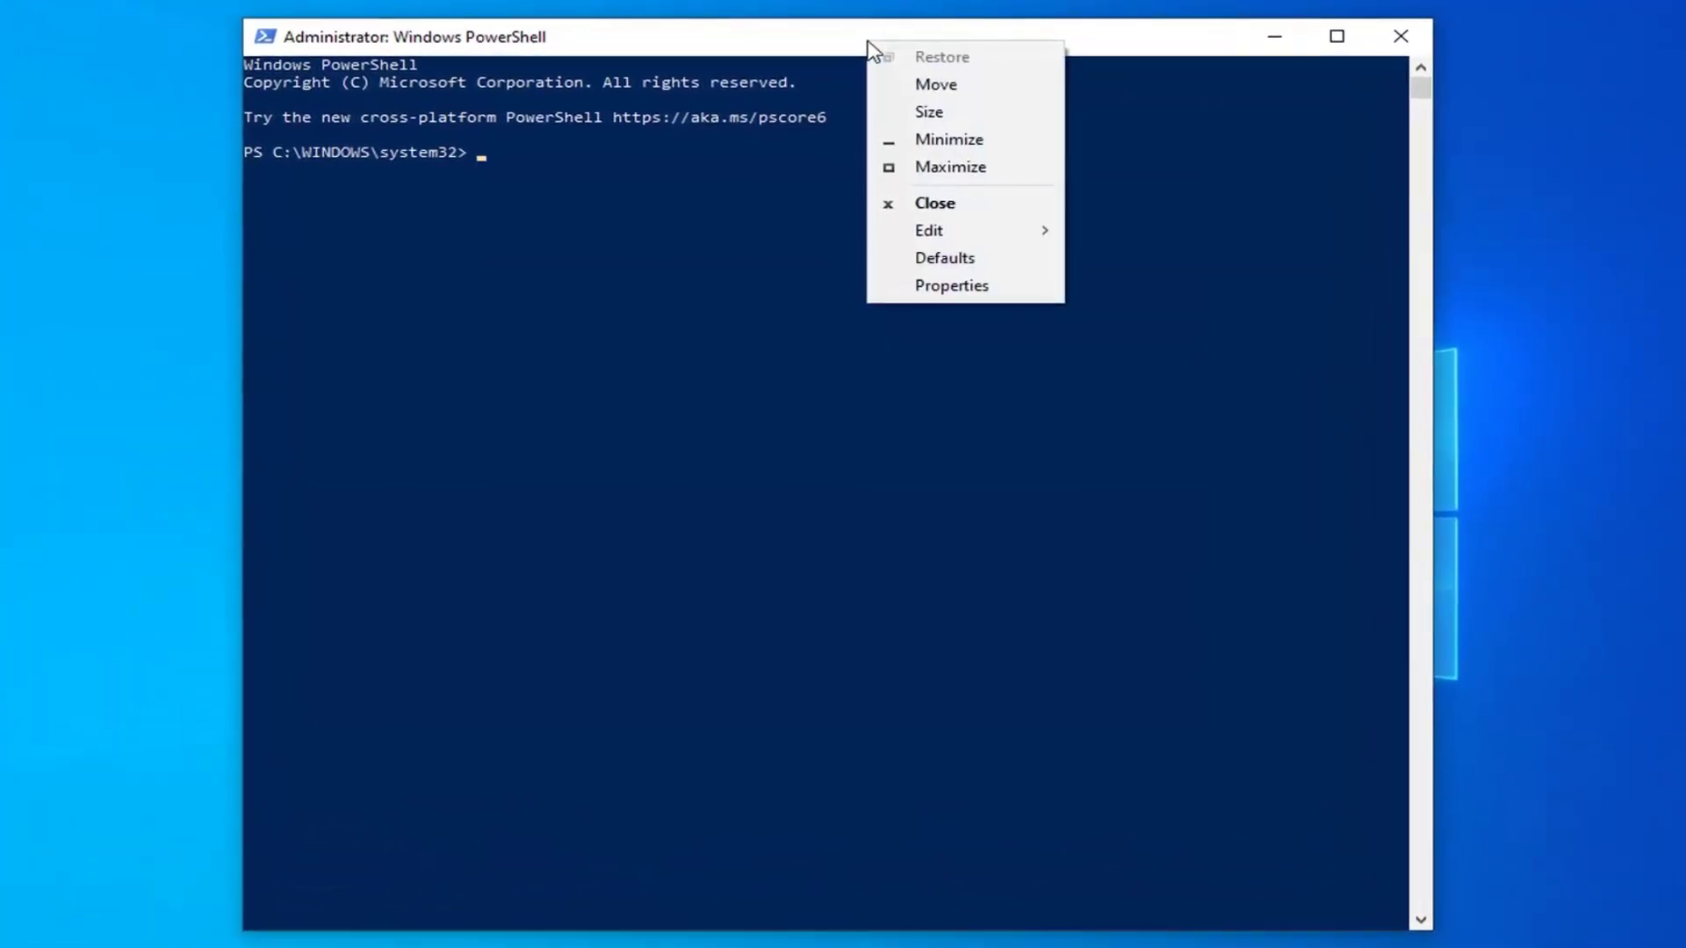
{"action": "mouse_move", "coordinate": [945, 230]}
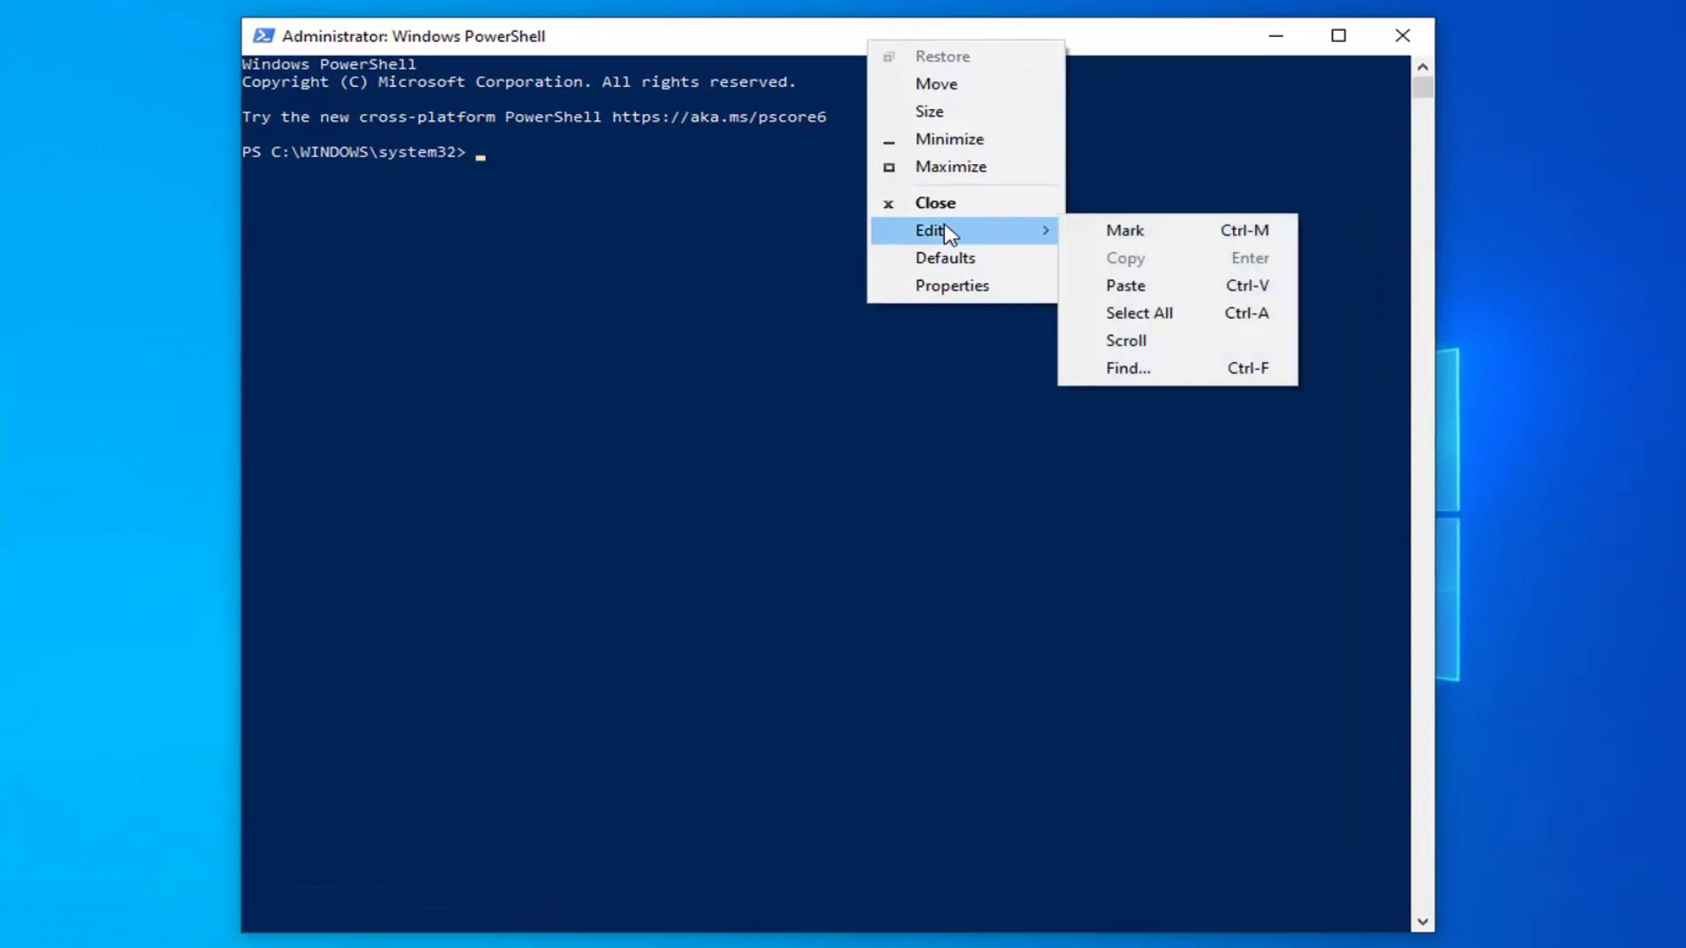
{"action": "left_click", "coordinate": [1142, 286]}
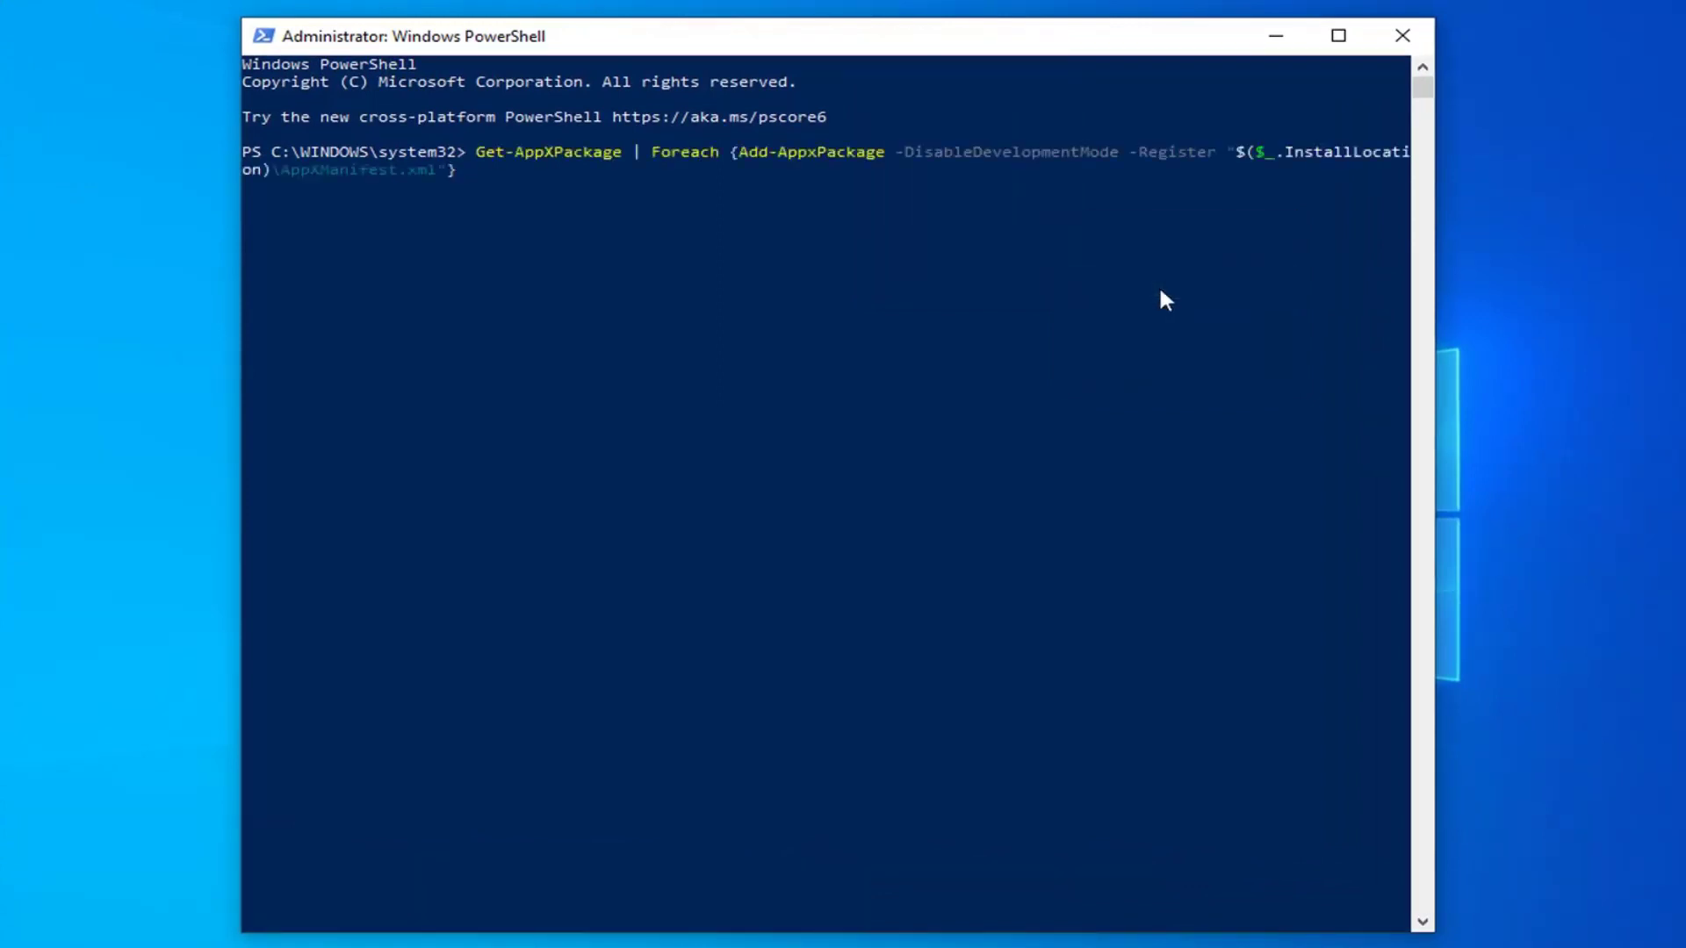
{"action": "key", "text": "Return"}
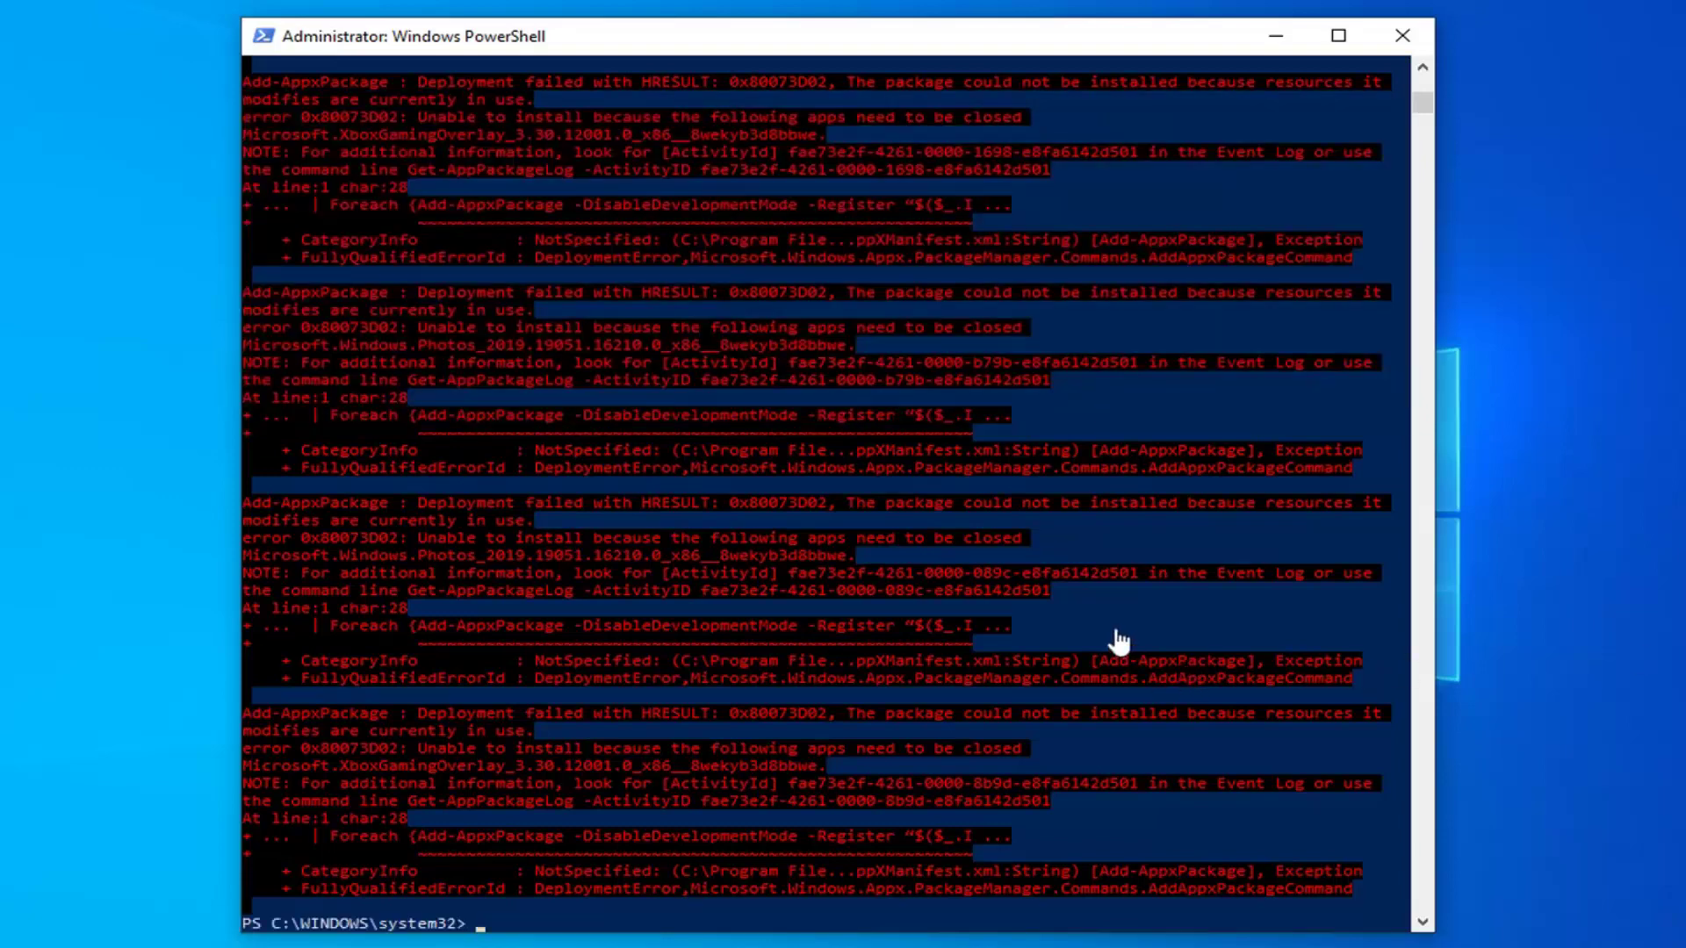
Look over the end of the app re-registration output and close the PowerShell window.
{"action": "scroll", "coordinate": [774, 742], "scroll_direction": "up", "scroll_amount": 1}
{"action": "scroll", "coordinate": [782, 724], "scroll_direction": "down", "scroll_amount": 8}
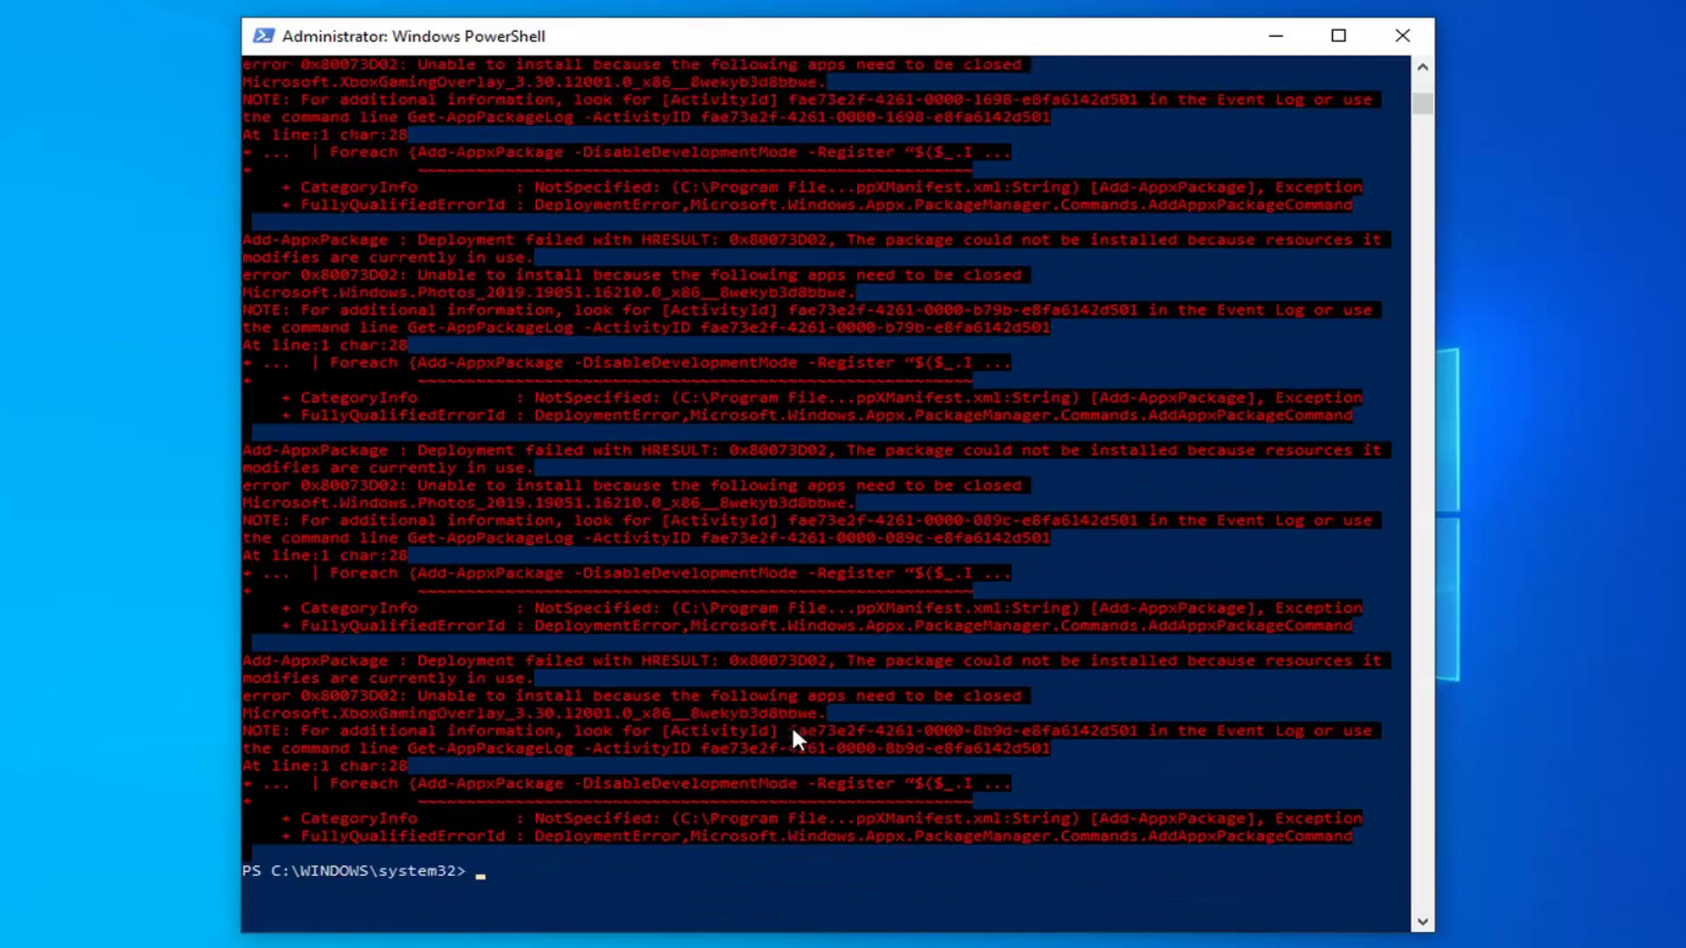
{"action": "left_click", "coordinate": [1402, 35]}
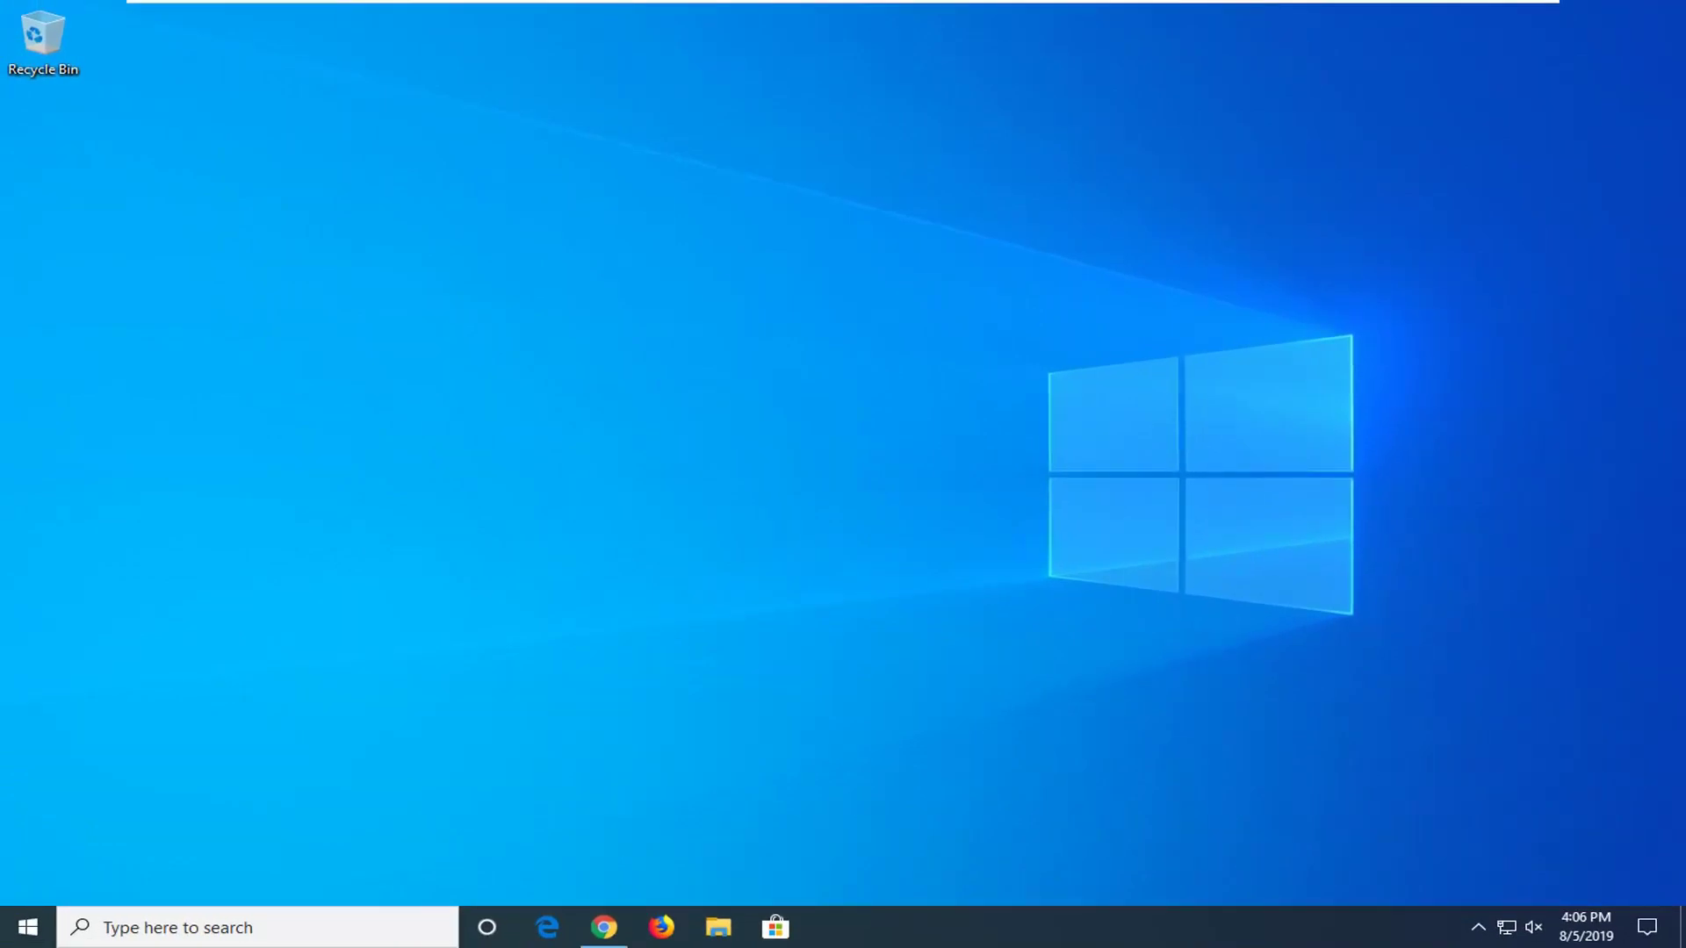
Search Windows for "services" and open the Services app.
{"action": "left_click", "coordinate": [32, 929]}
{"action": "type", "text": "services"}
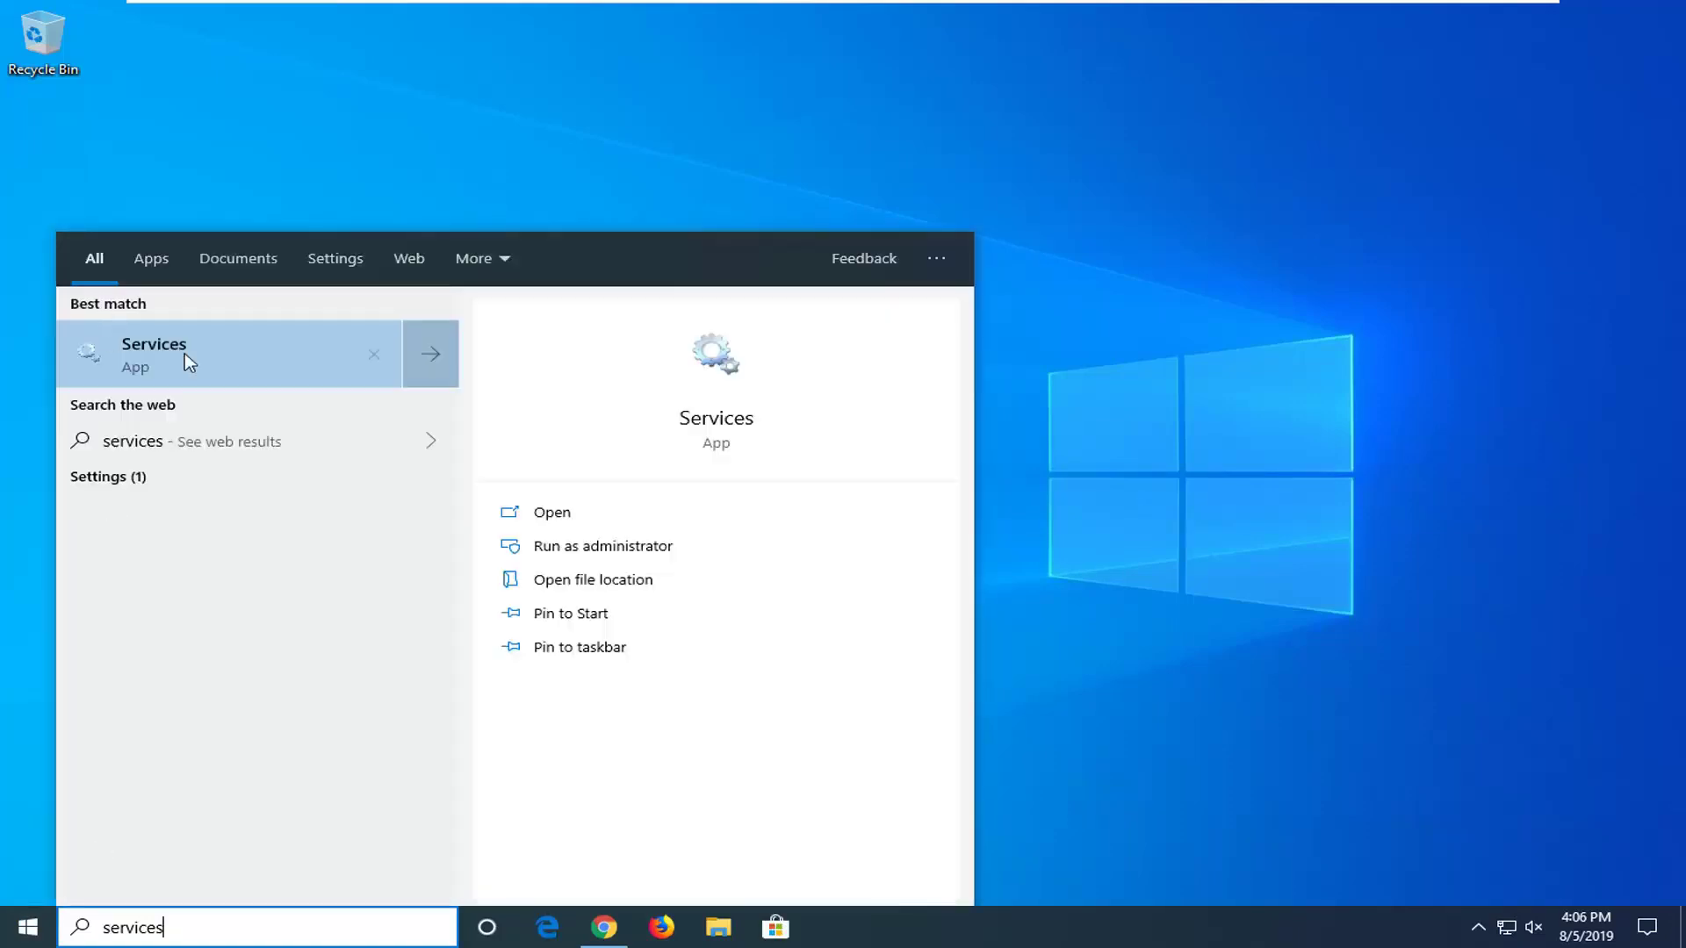
{"action": "left_click", "coordinate": [182, 353]}
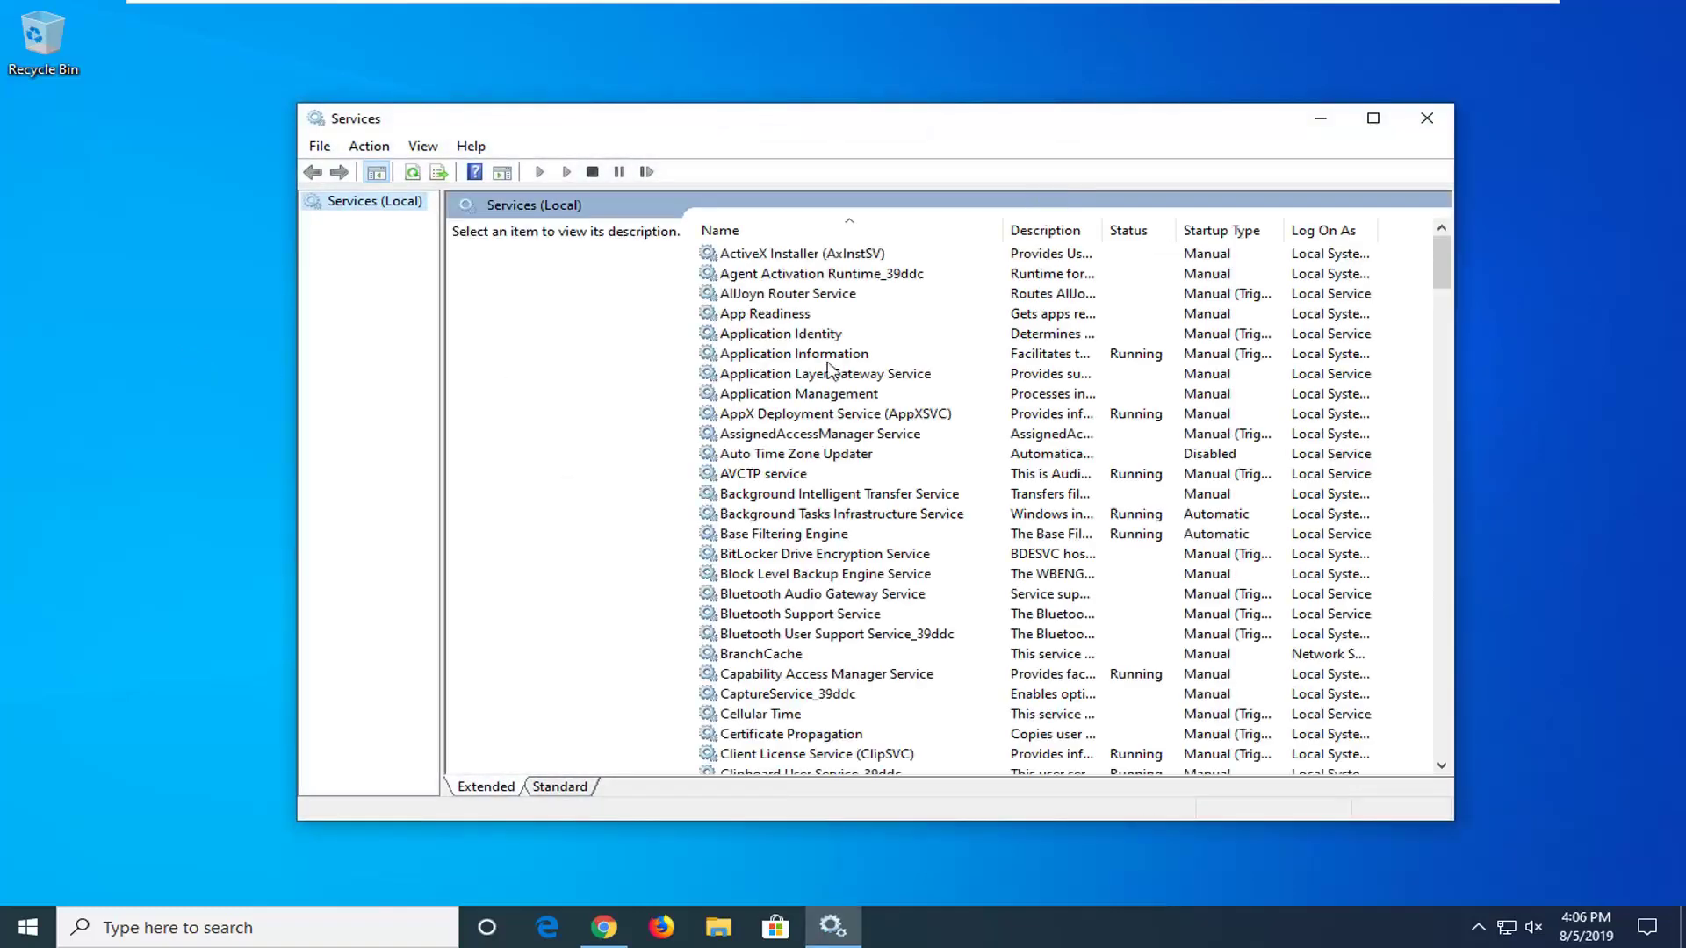
Set the startup type of the Background Intelligent Transfer Service to Automatic, apply the change, and close its properties.
{"action": "left_click", "coordinate": [805, 498]}
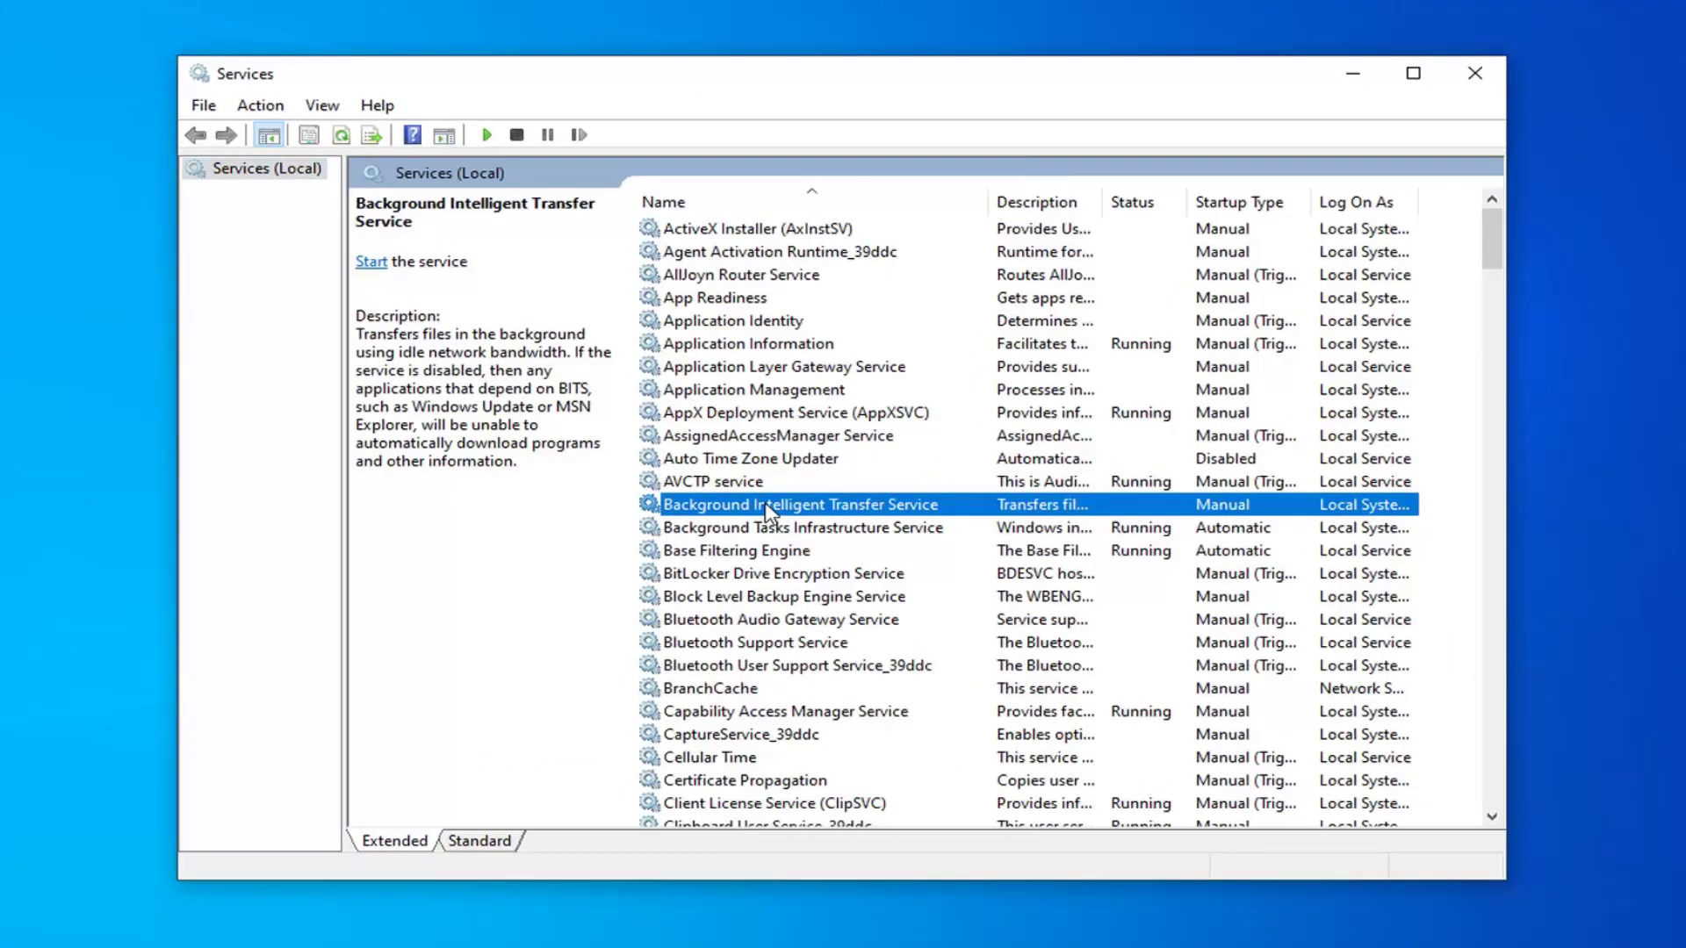
{"action": "double_click", "coordinate": [766, 505]}
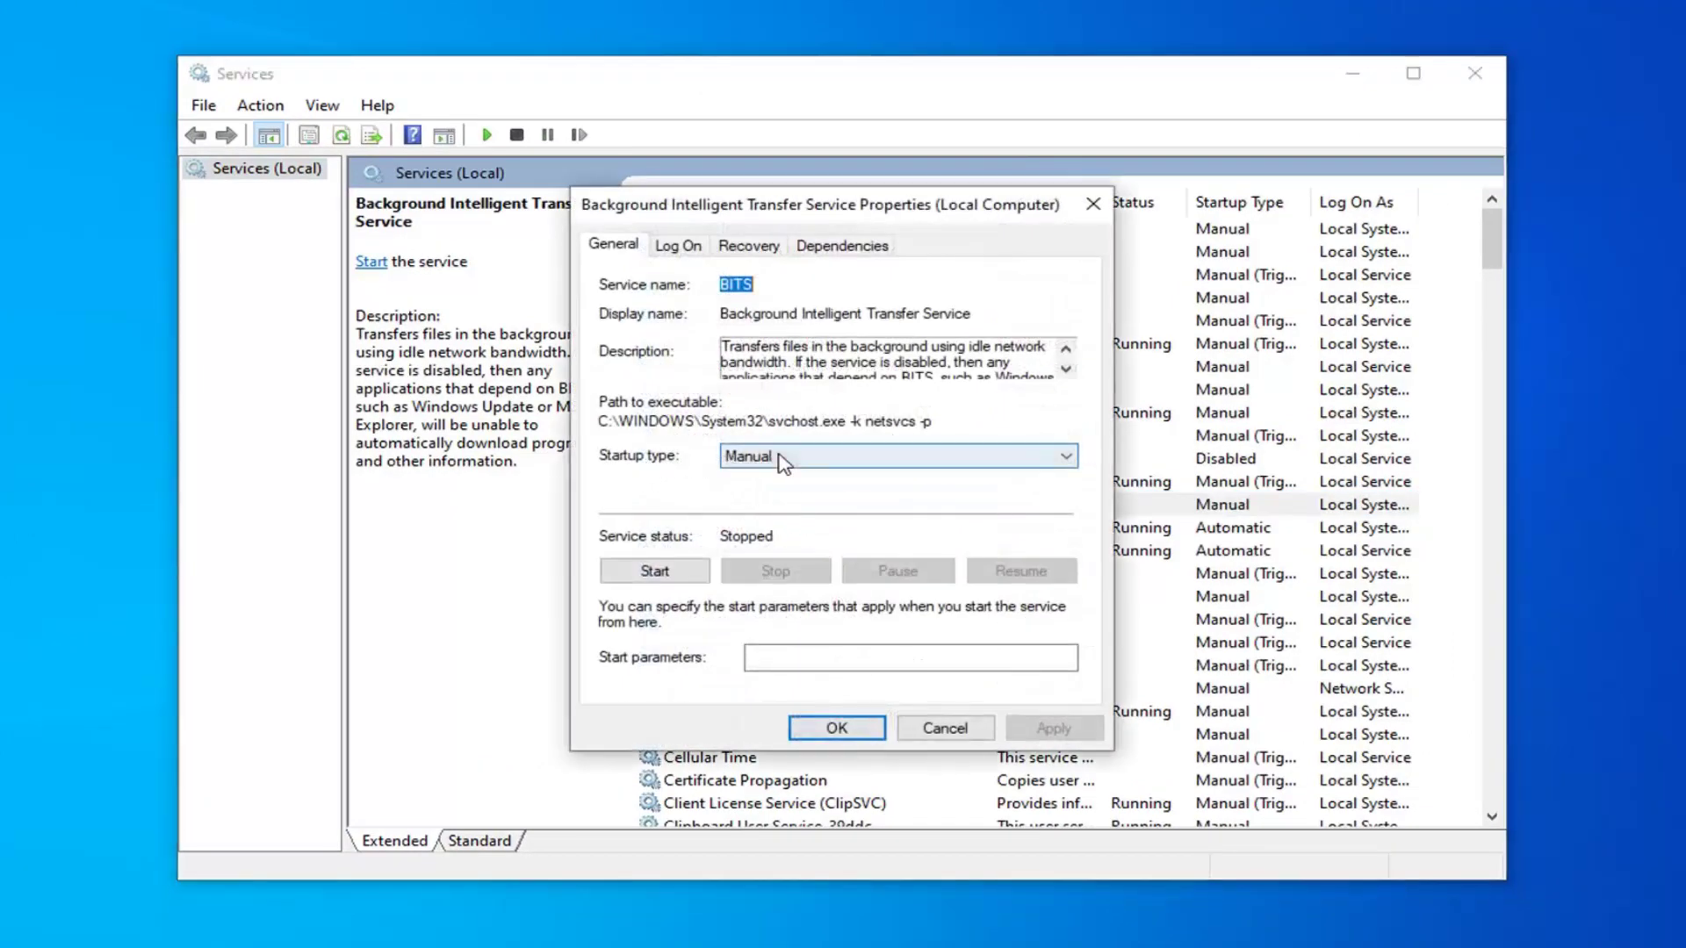
{"action": "left_click", "coordinate": [746, 455]}
{"action": "left_click", "coordinate": [742, 492]}
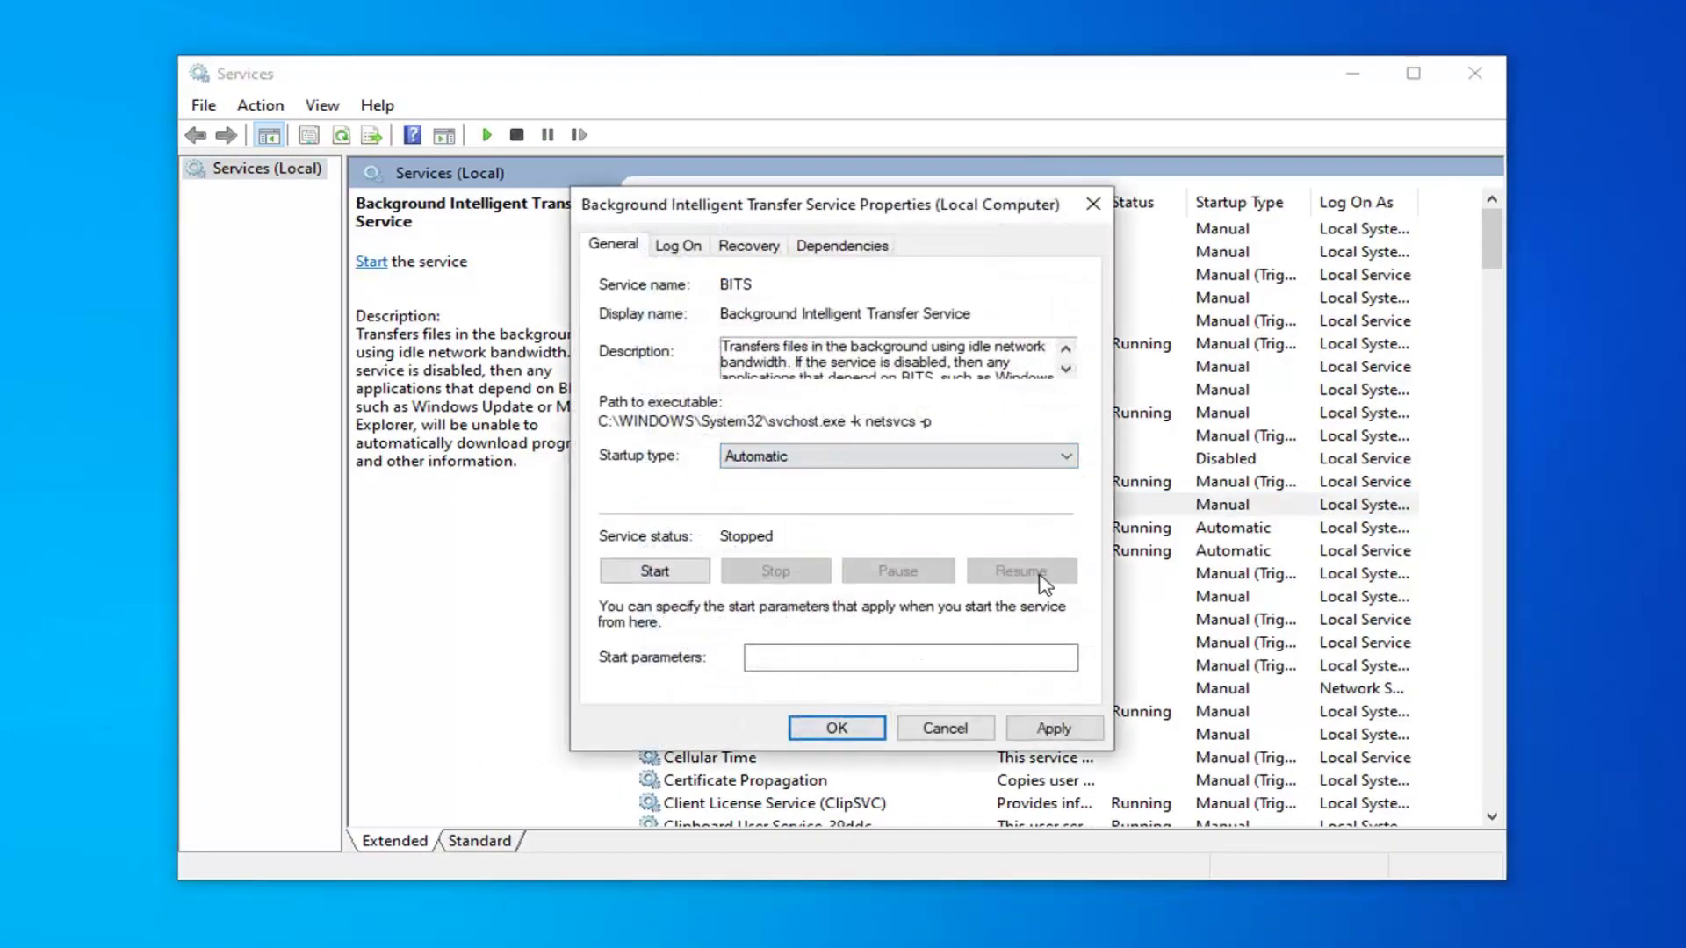
{"action": "left_click", "coordinate": [1052, 729]}
{"action": "left_click", "coordinate": [838, 728]}
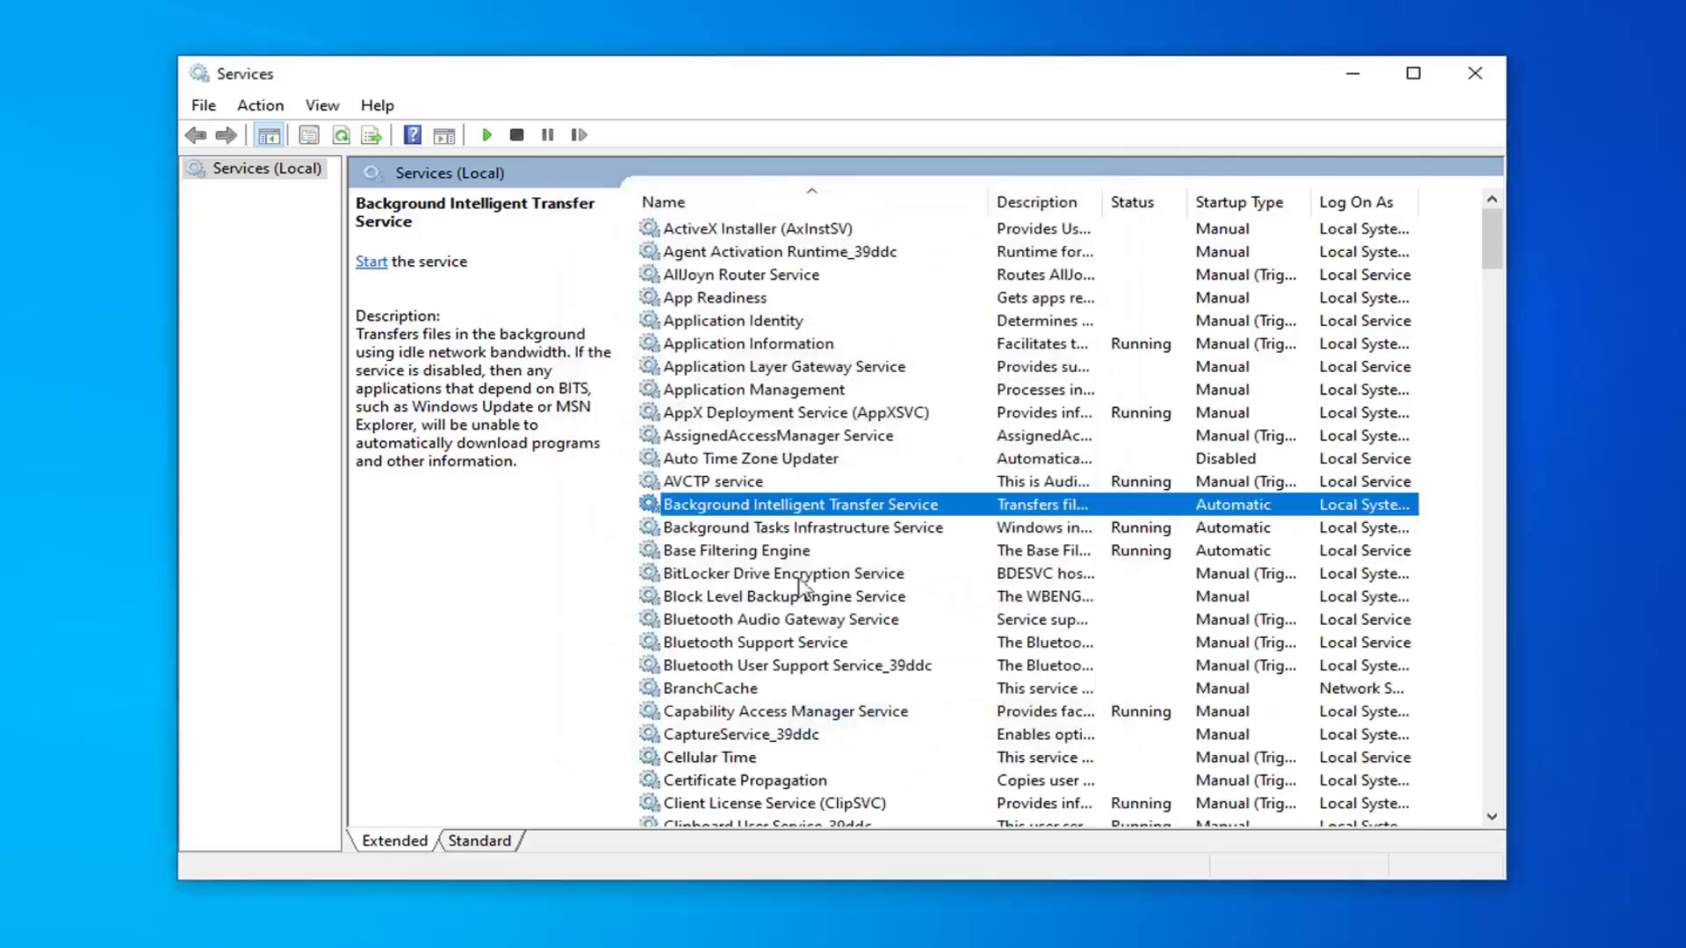
Open the Windows Update service's properties, check its startup type against Automatic (Delayed Start), and accept the dialog.
{"action": "scroll", "coordinate": [878, 640], "scroll_direction": "down", "scroll_amount": 20}
{"action": "scroll", "coordinate": [926, 630], "scroll_direction": "down", "scroll_amount": 20}
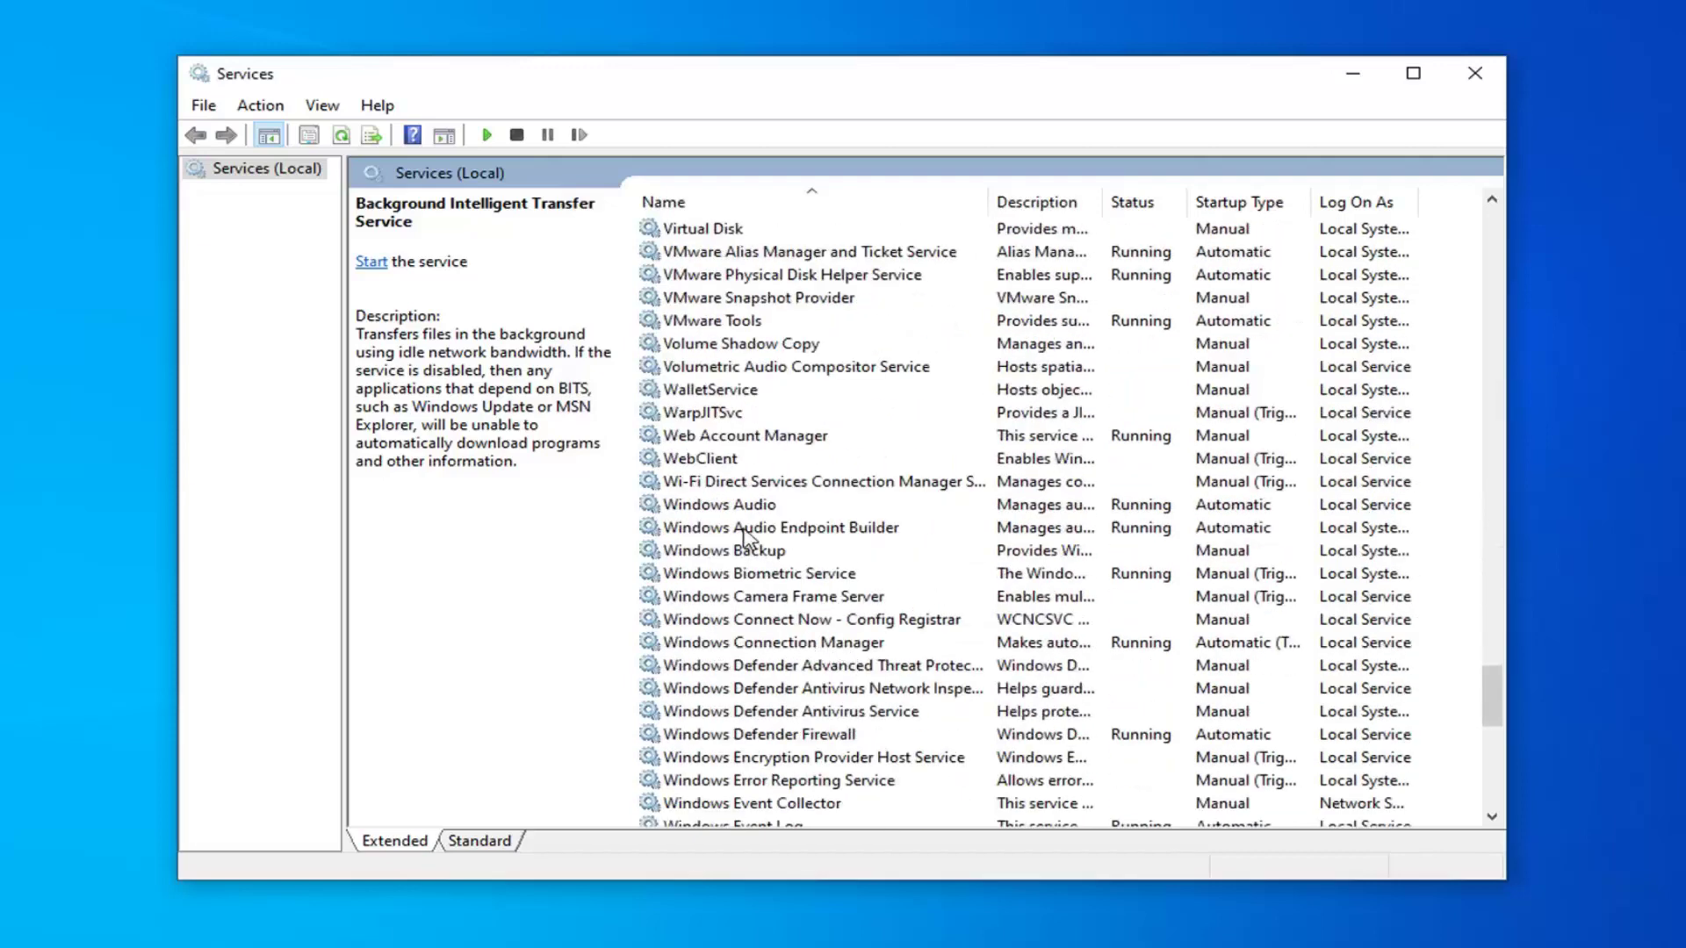
{"action": "scroll", "coordinate": [751, 540], "scroll_direction": "down", "scroll_amount": 7}
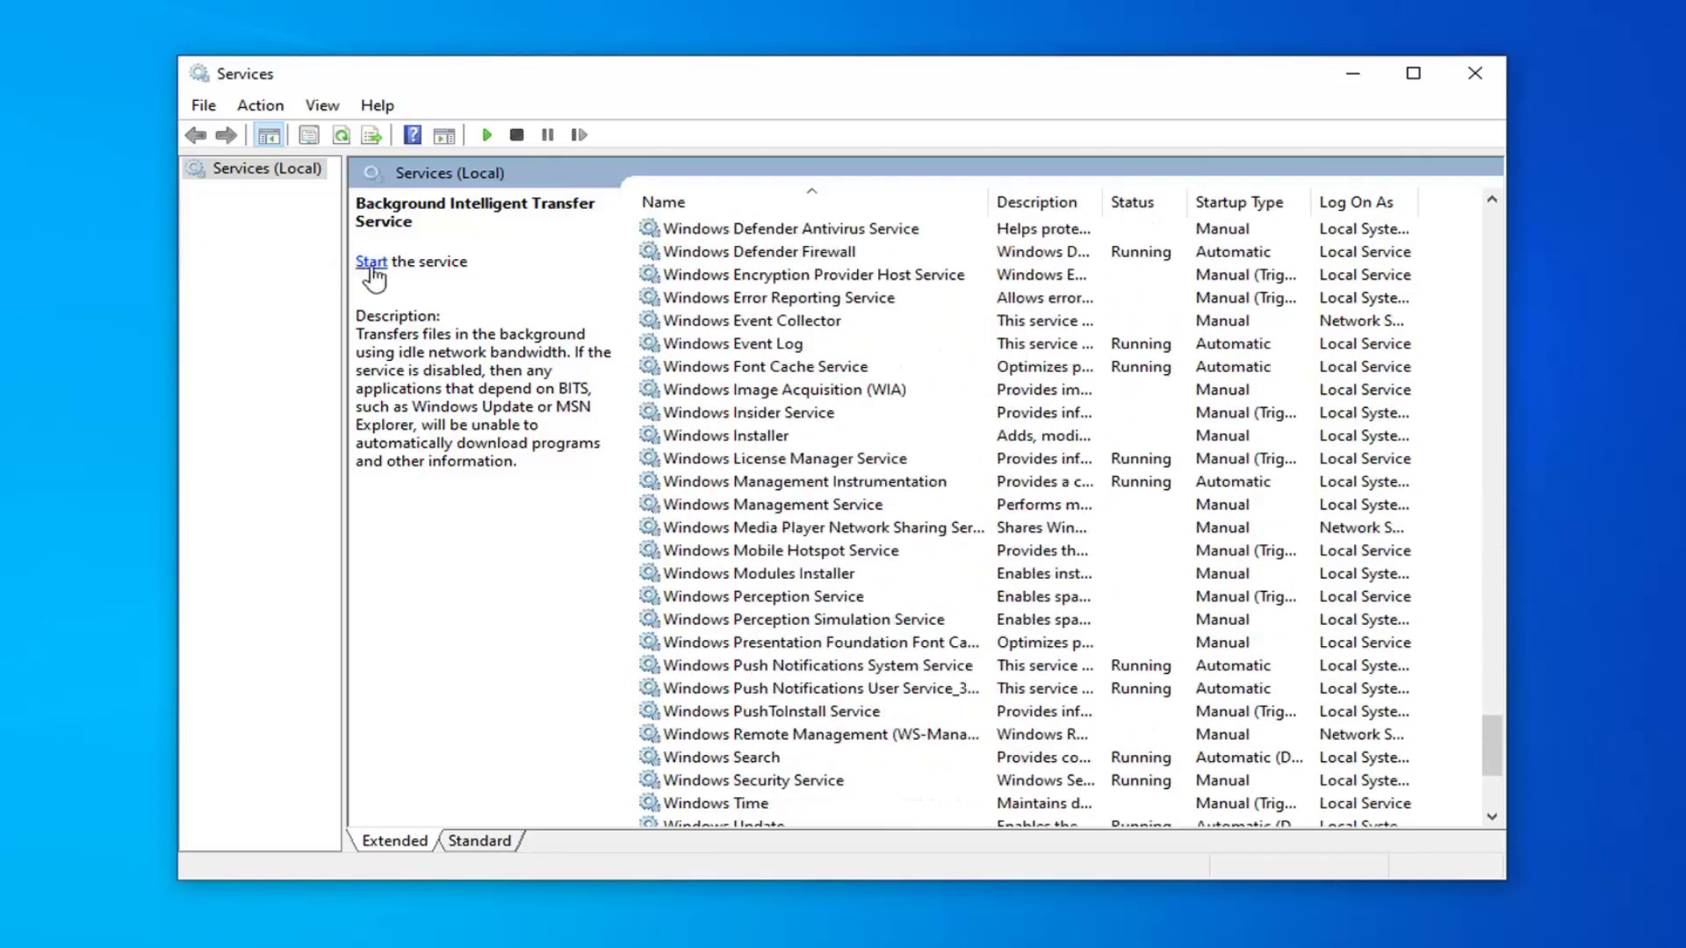
{"action": "scroll", "coordinate": [773, 571], "scroll_direction": "down", "scroll_amount": 4}
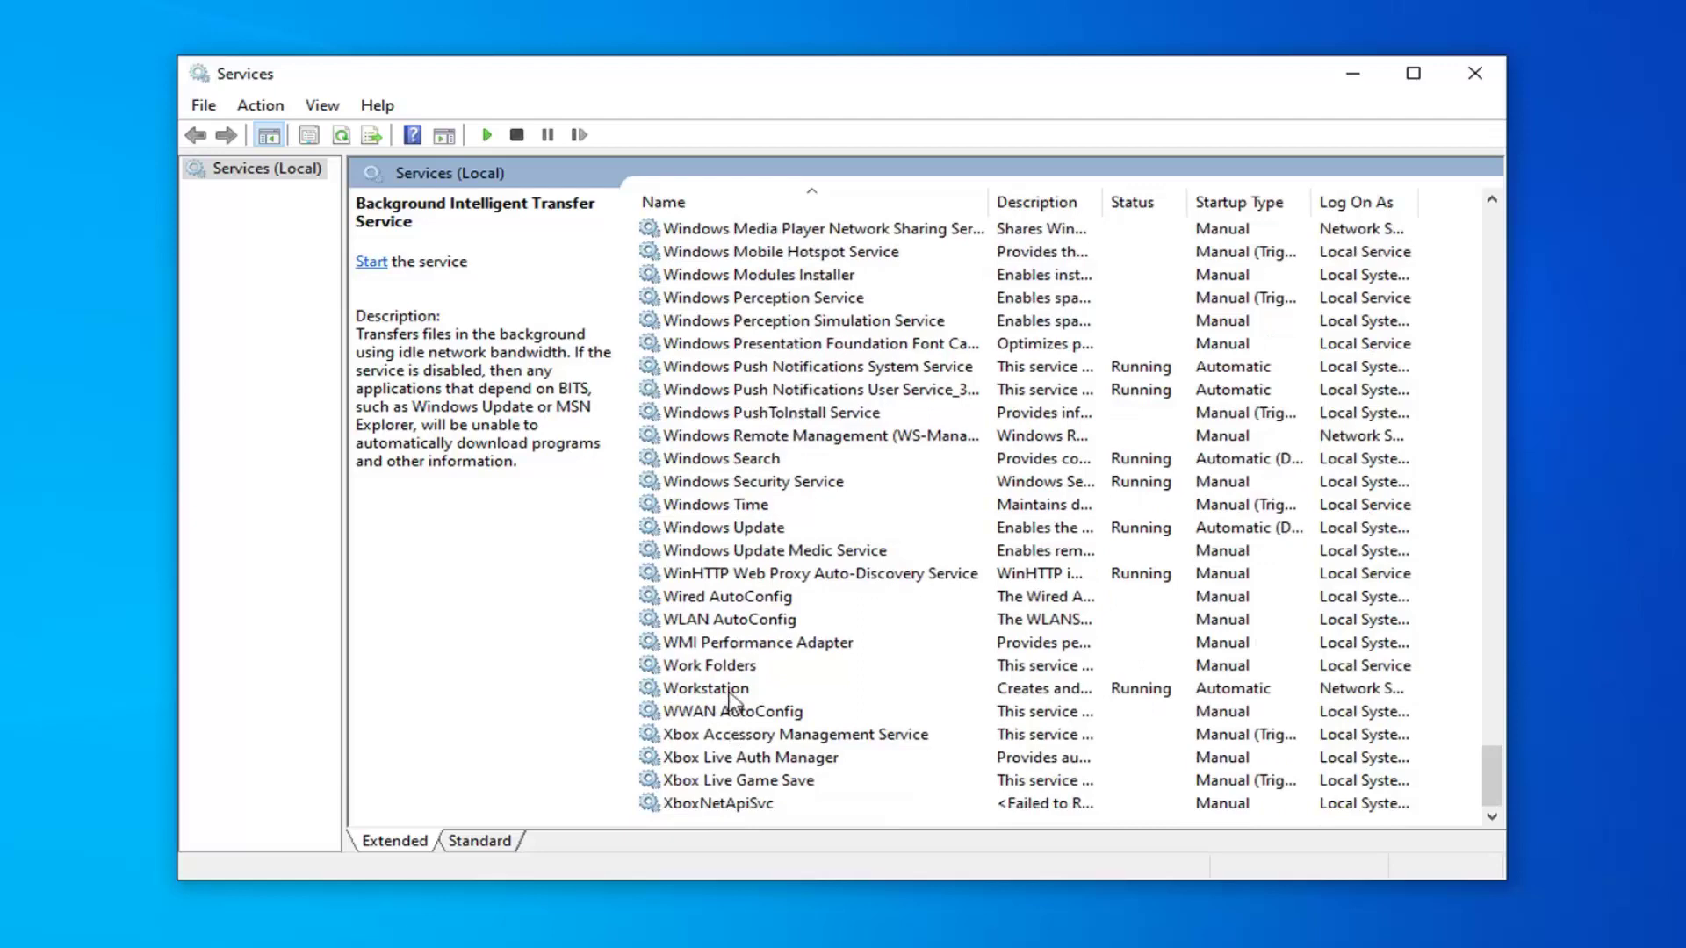
{"action": "double_click", "coordinate": [724, 528]}
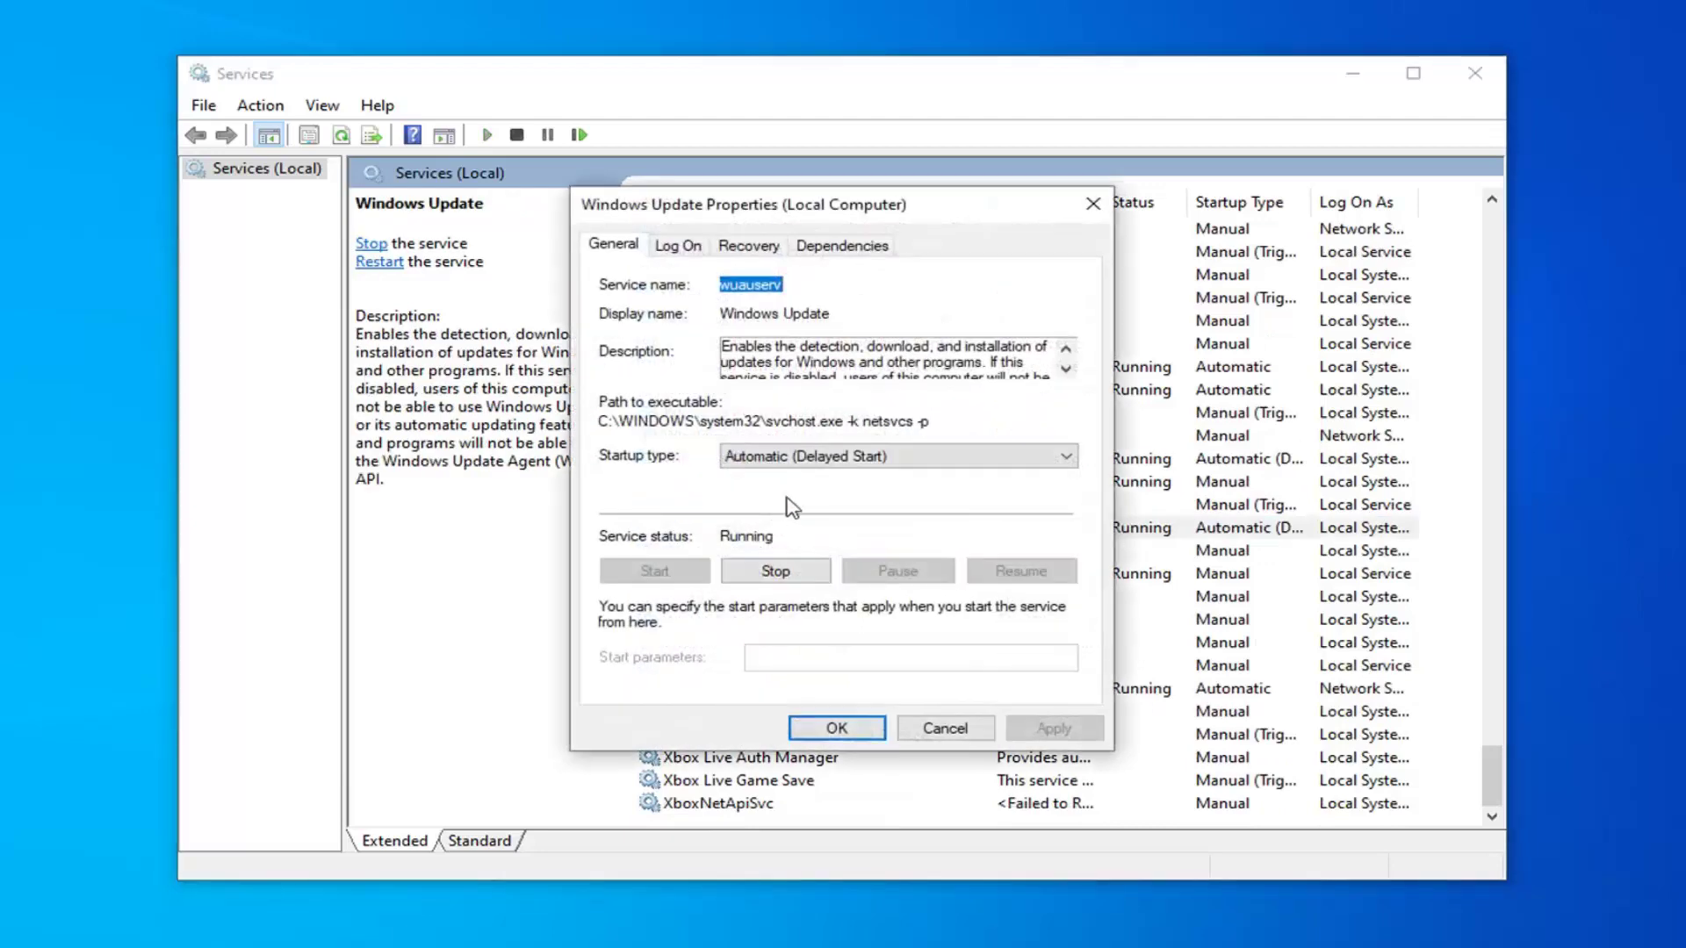
{"action": "left_click", "coordinate": [757, 456]}
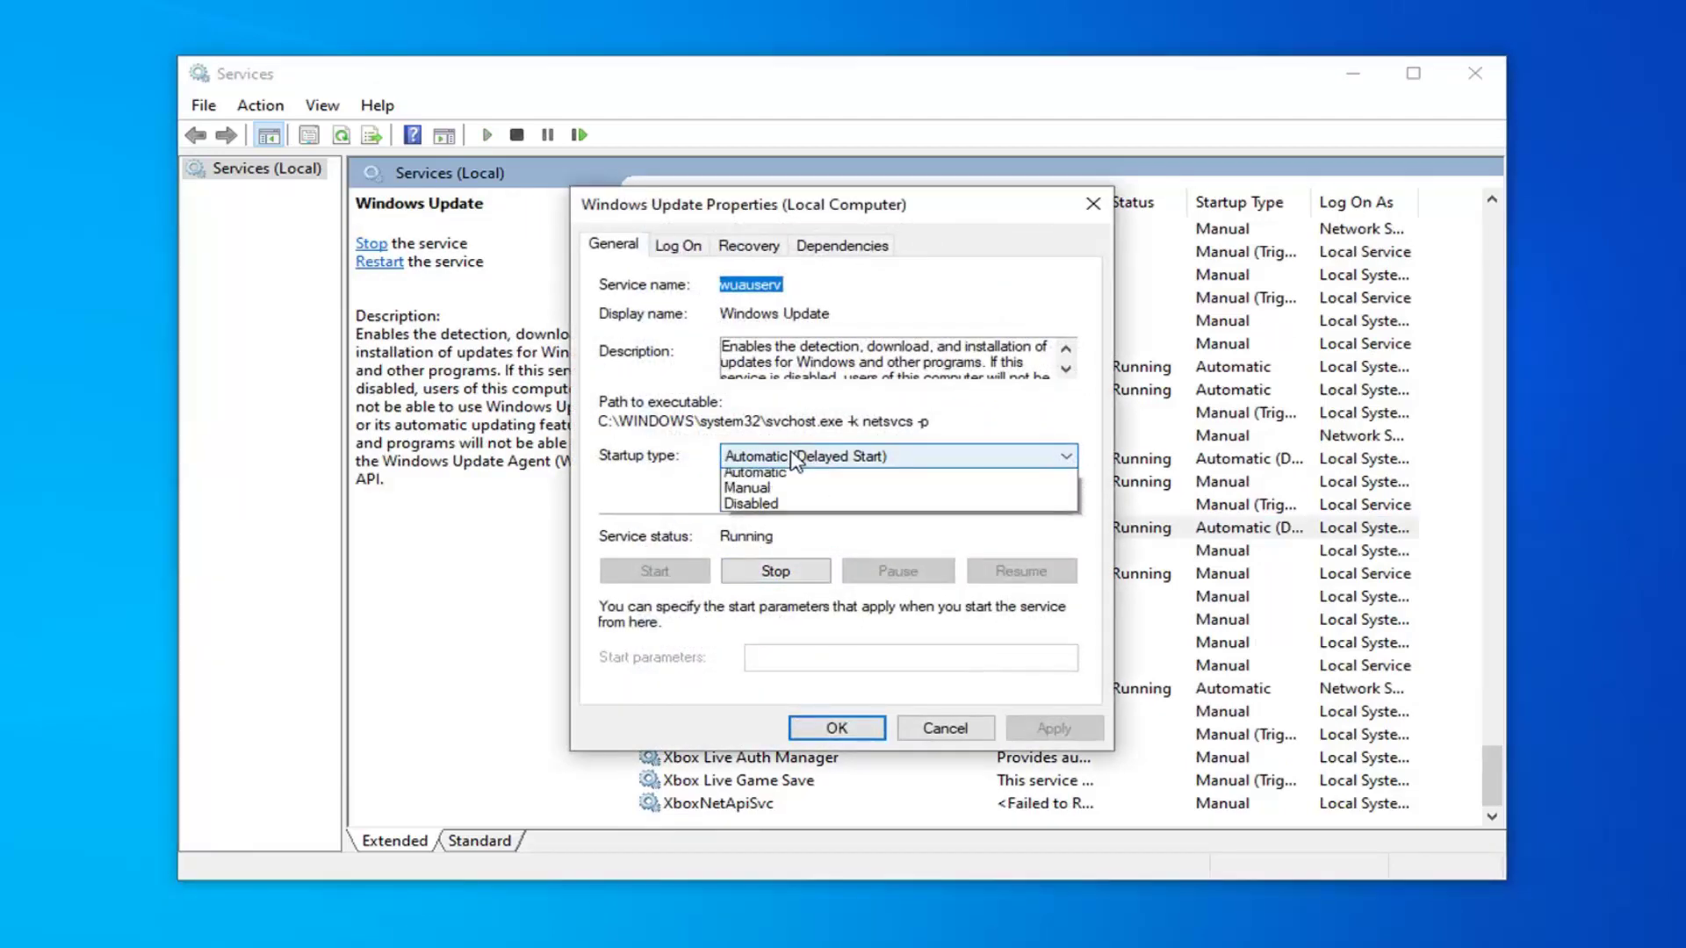
{"action": "left_click", "coordinate": [646, 489]}
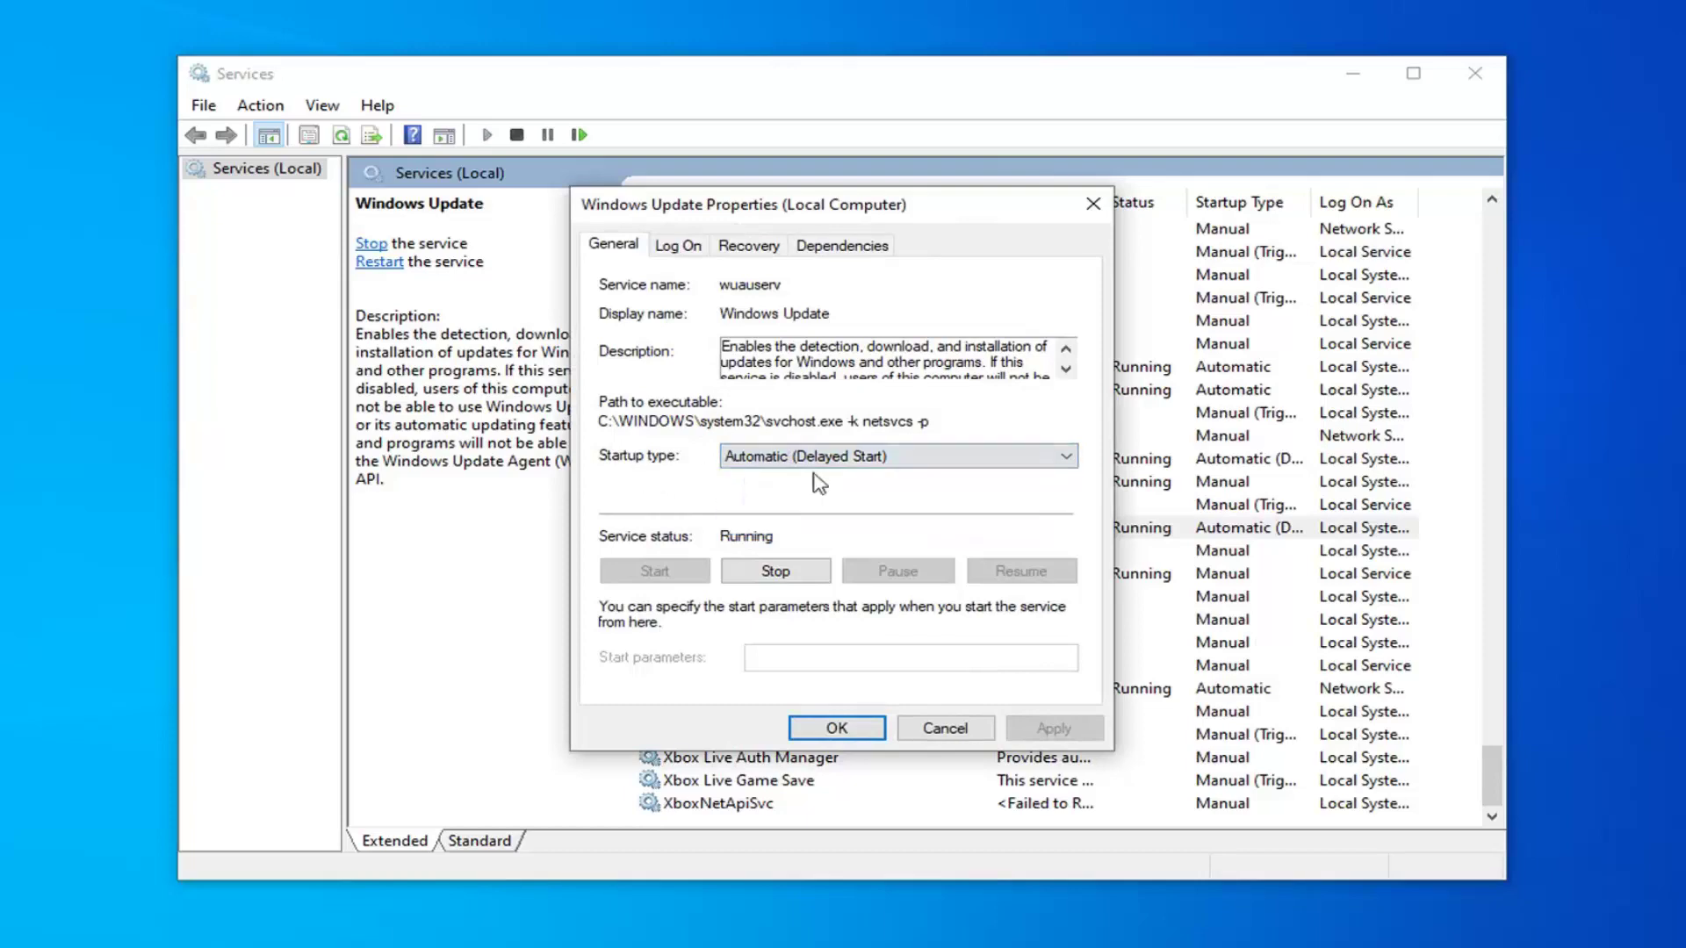
{"action": "left_click", "coordinate": [841, 727]}
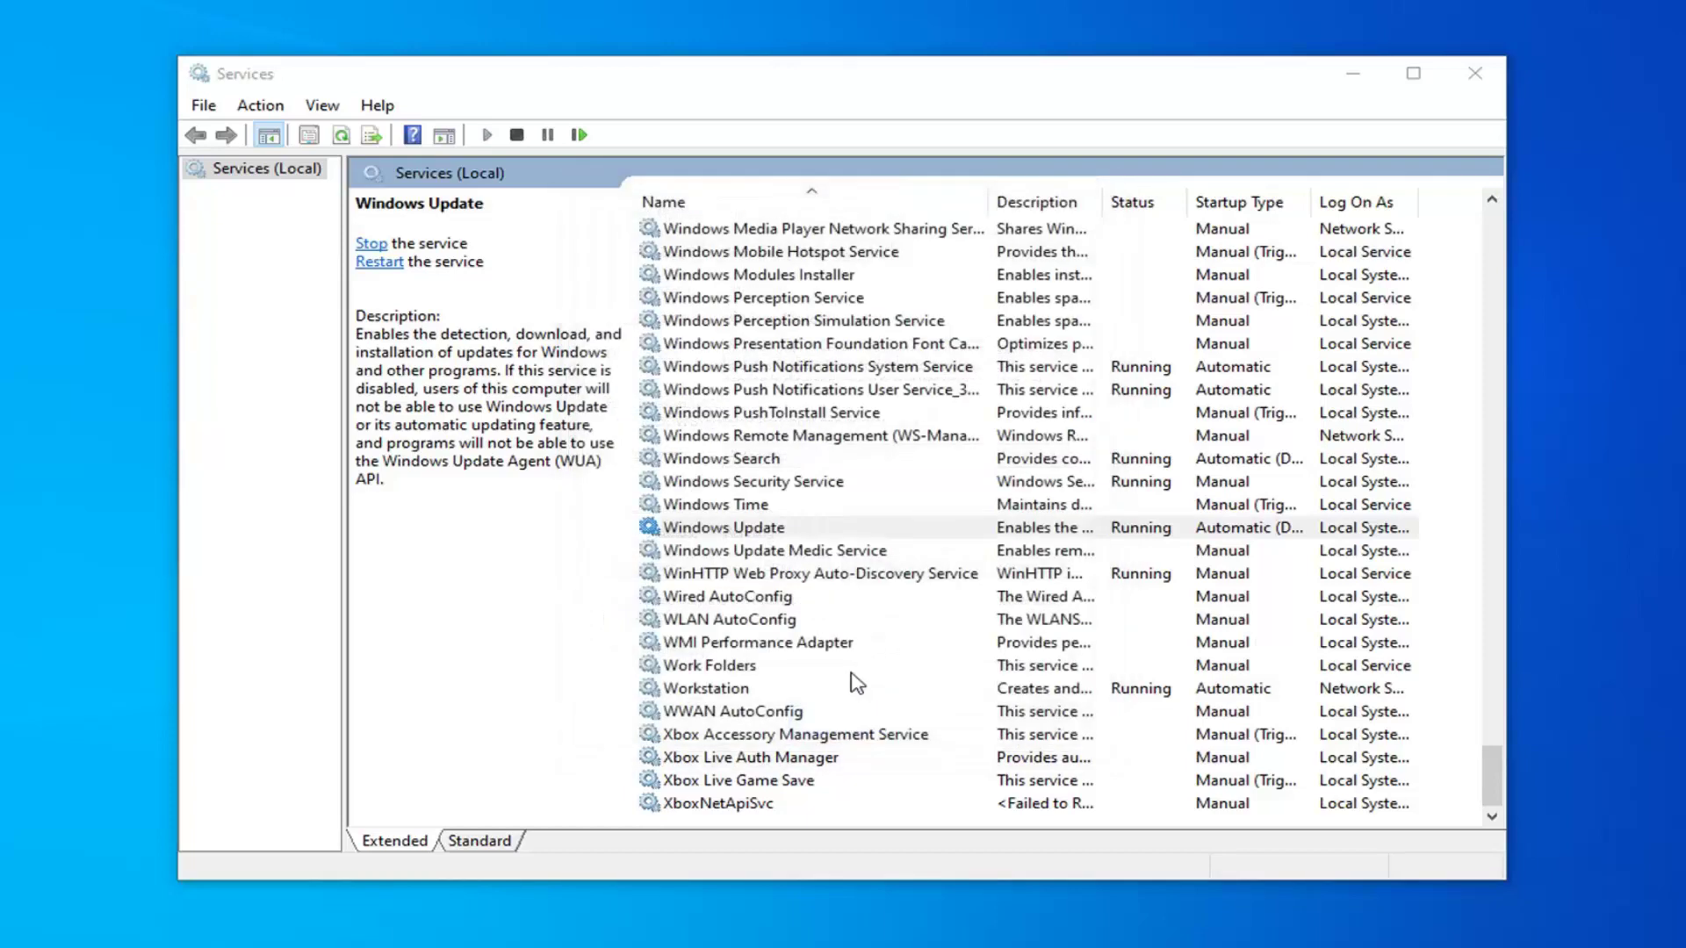